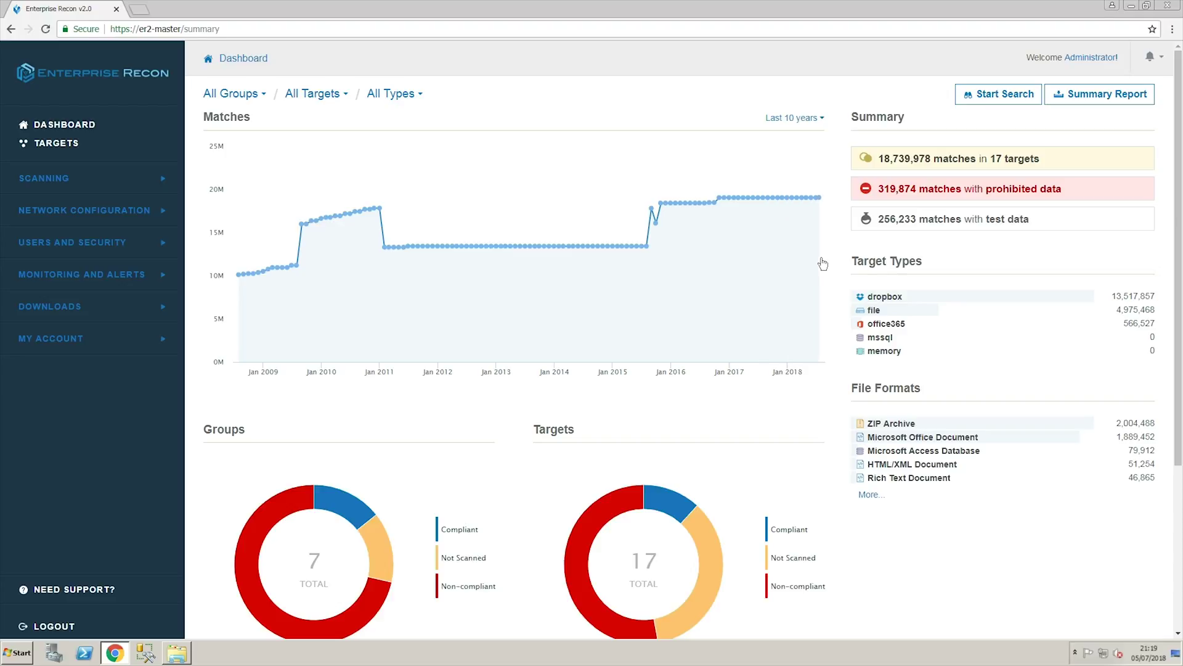
# - Drill into Targets > FILE SERVERS > WIN08-1 and open the C:\Sensitive_Data results listing its matched files
pyautogui.click(176, 653)
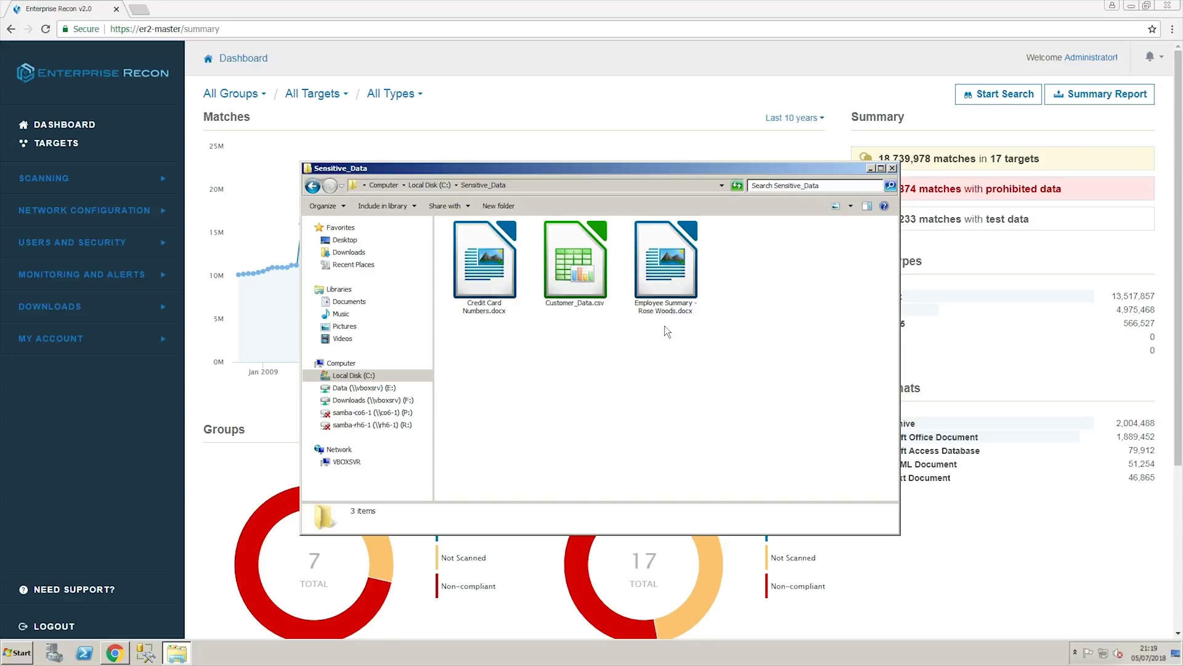
pyautogui.click(870, 168)
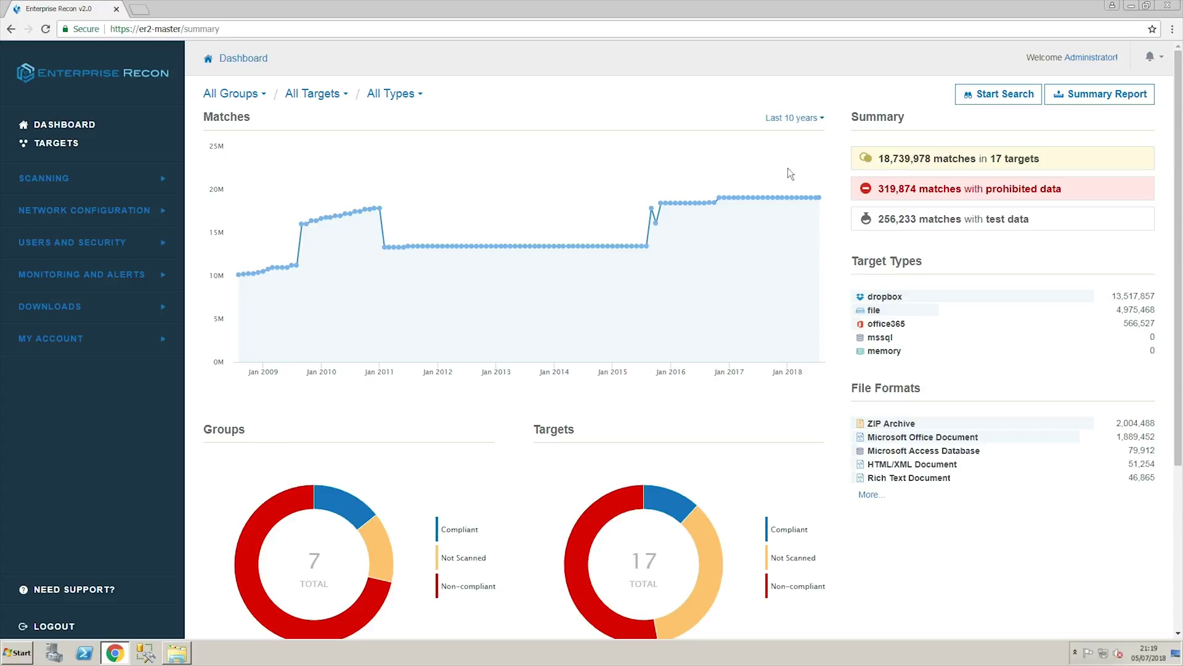
pyautogui.click(68, 146)
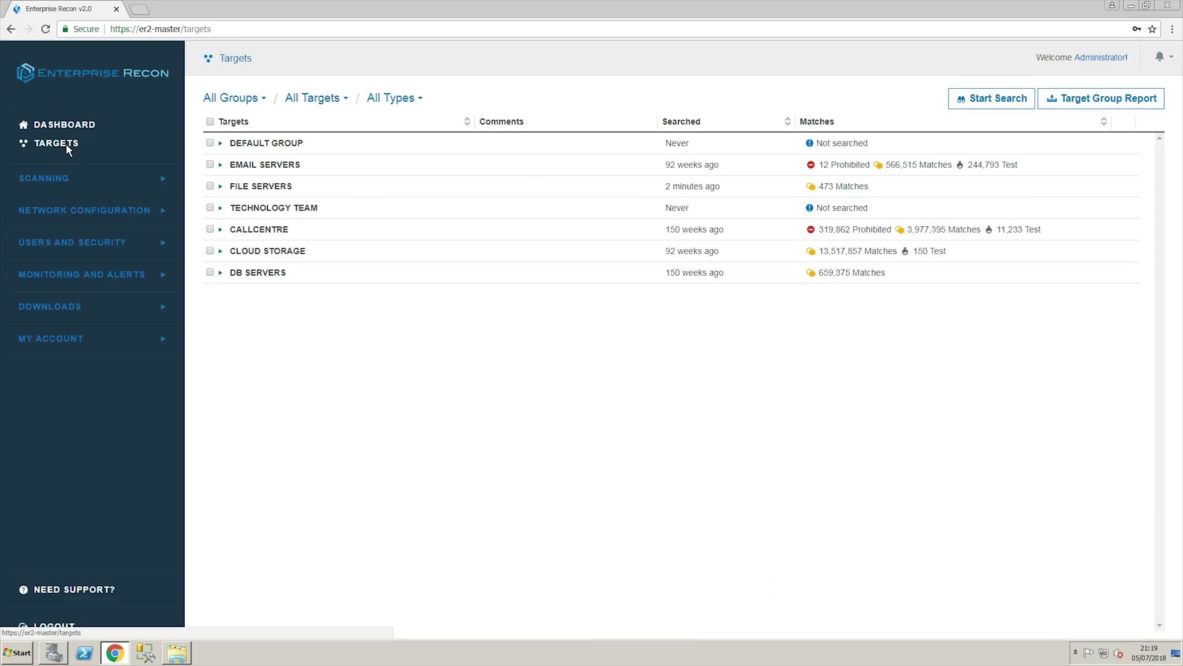
pyautogui.click(220, 187)
pyautogui.click(226, 207)
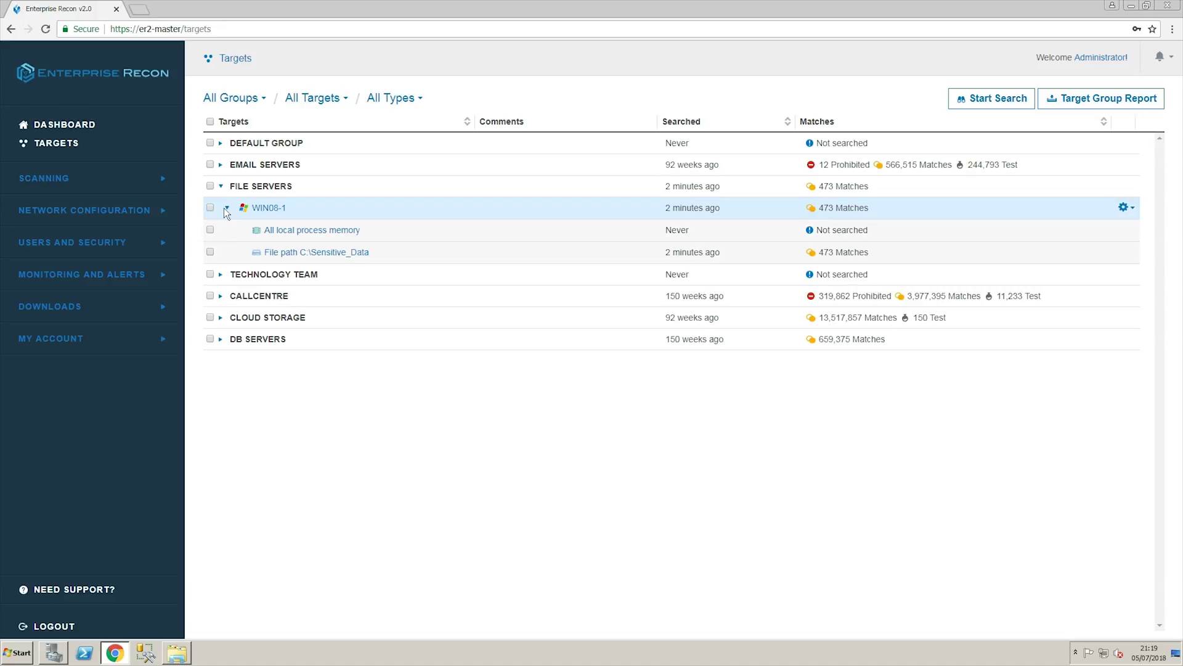
pyautogui.click(286, 252)
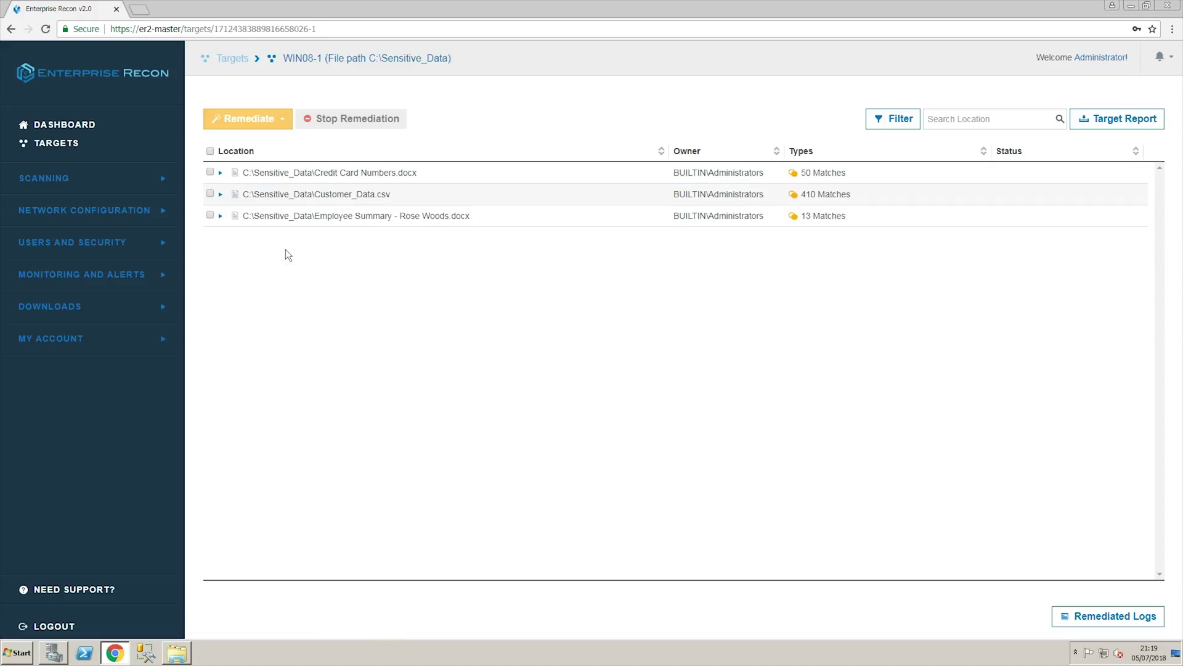
# - Open Credit Card Numbers.docx from the Sensitive_Data folder in Writer and scroll through its unmasked card numbers
pyautogui.click(182, 650)
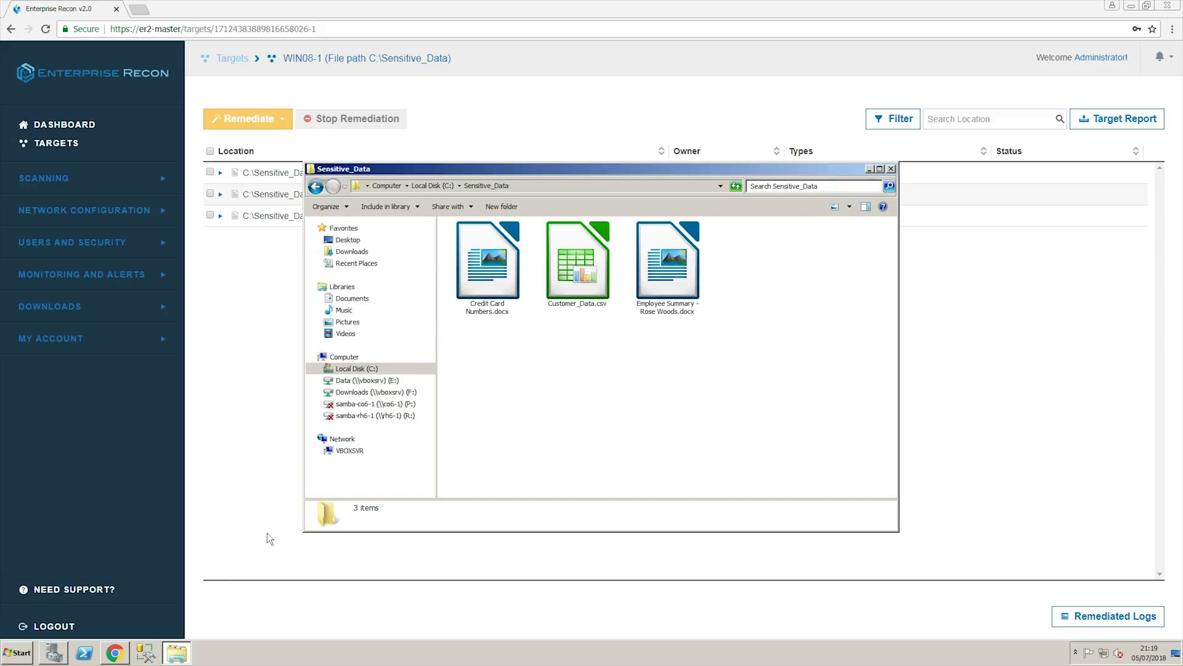
pyautogui.click(490, 269)
pyautogui.doubleClick(489, 269)
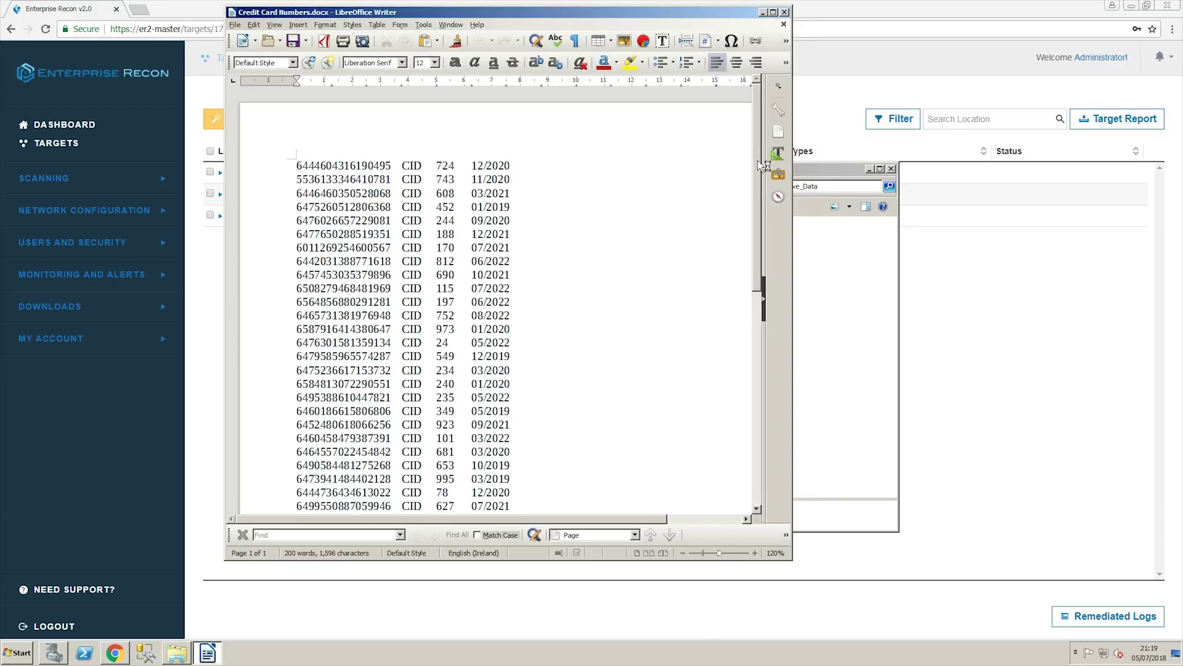
pyautogui.moveTo(756, 161); pyautogui.dragTo(757, 182)
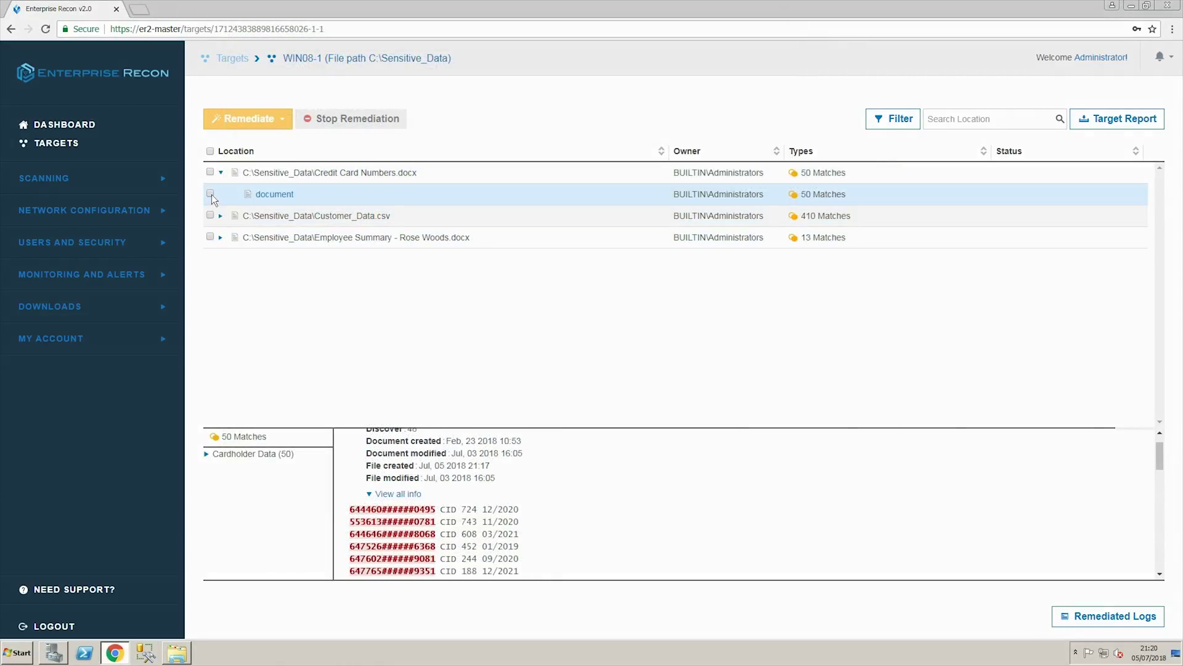
# - Remediate Credit Card Numbers.docx with Mask all sensitive data, signed off, then refresh its status
pyautogui.click(210, 194)
pyautogui.click(268, 121)
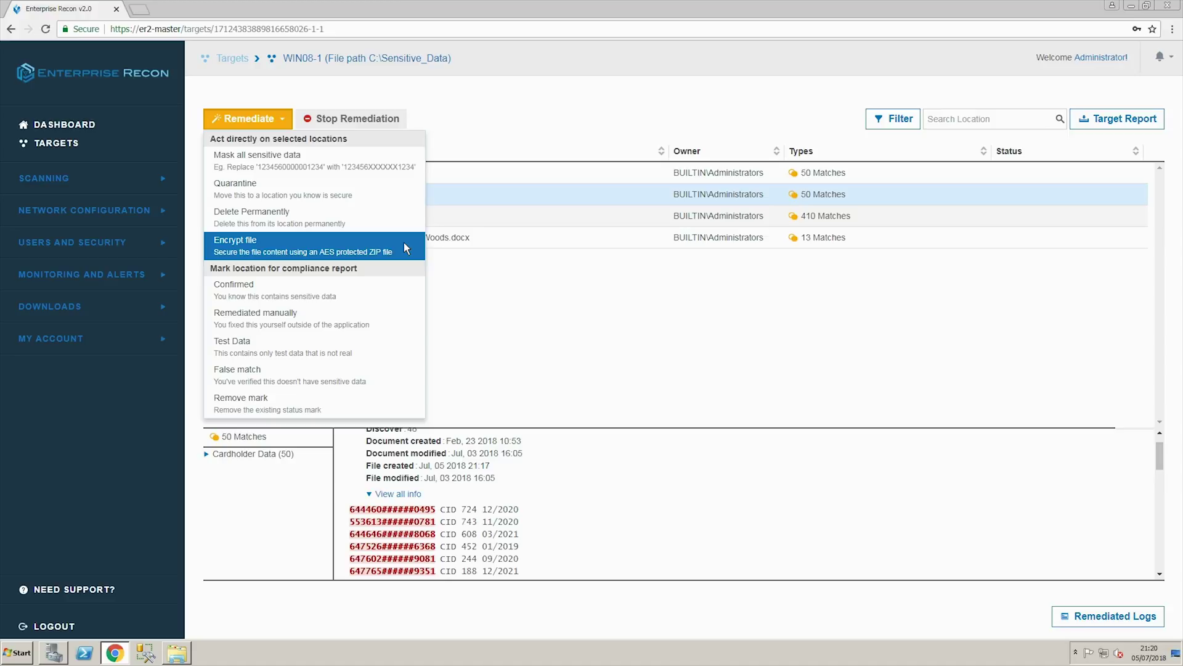
pyautogui.click(395, 161)
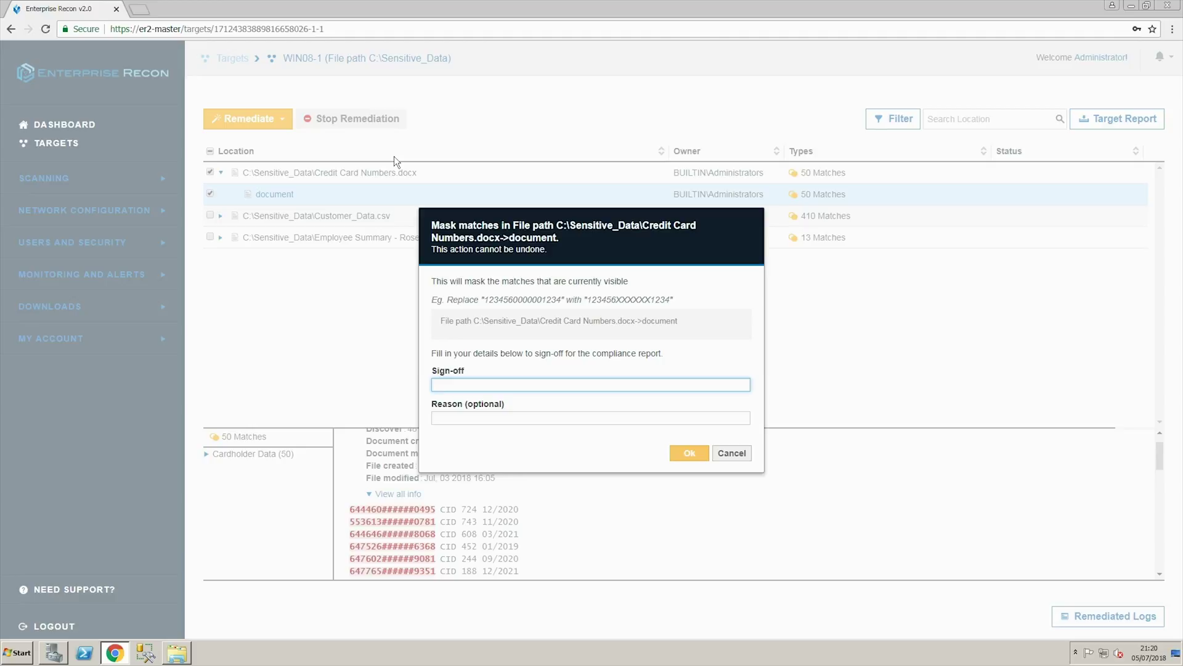
pyautogui.write('m')
pyautogui.click(681, 449)
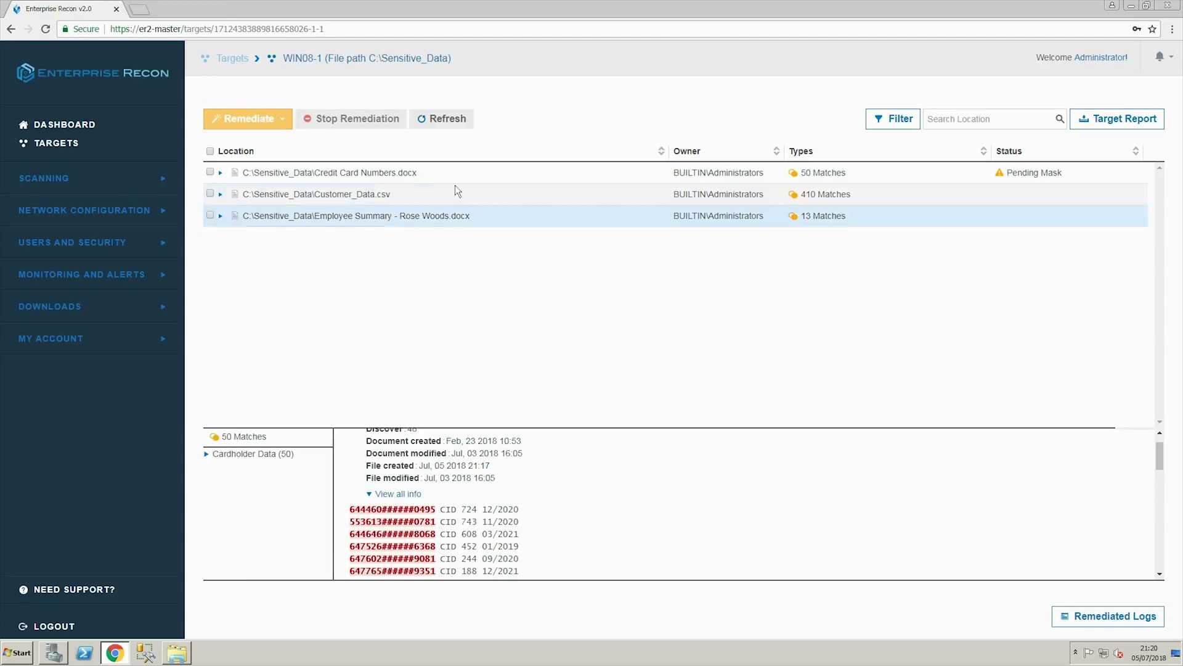
pyautogui.click(434, 119)
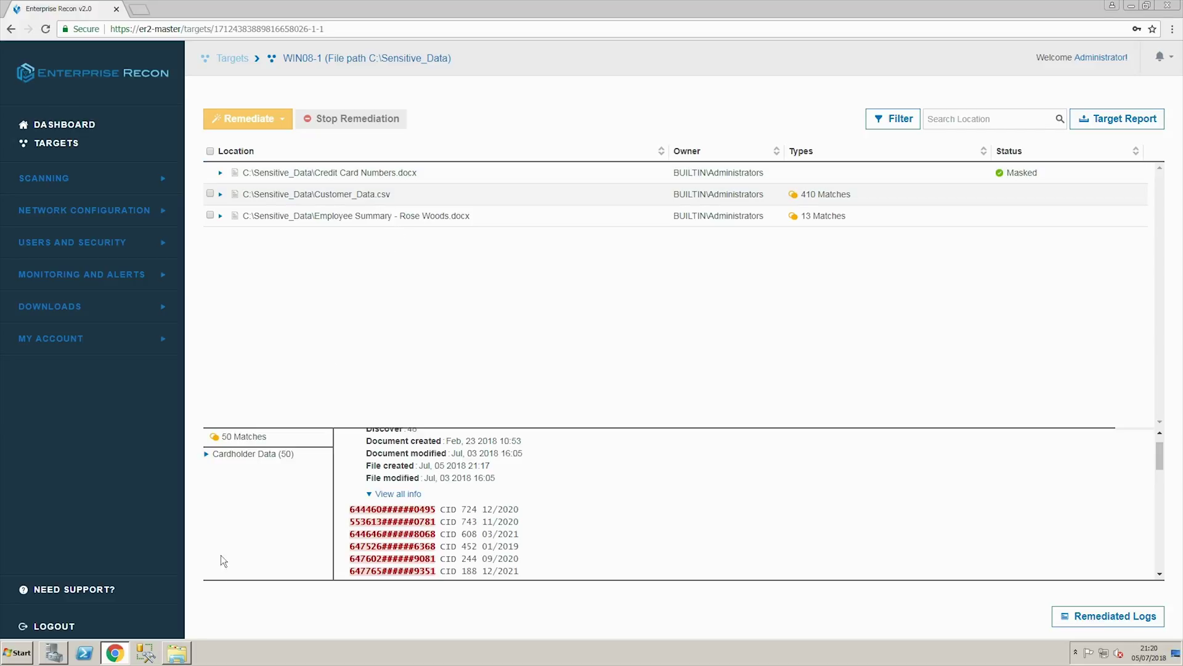
# - Reopen Credit Card Numbers.docx, check the card numbers now show as ######, and close it
pyautogui.click(179, 653)
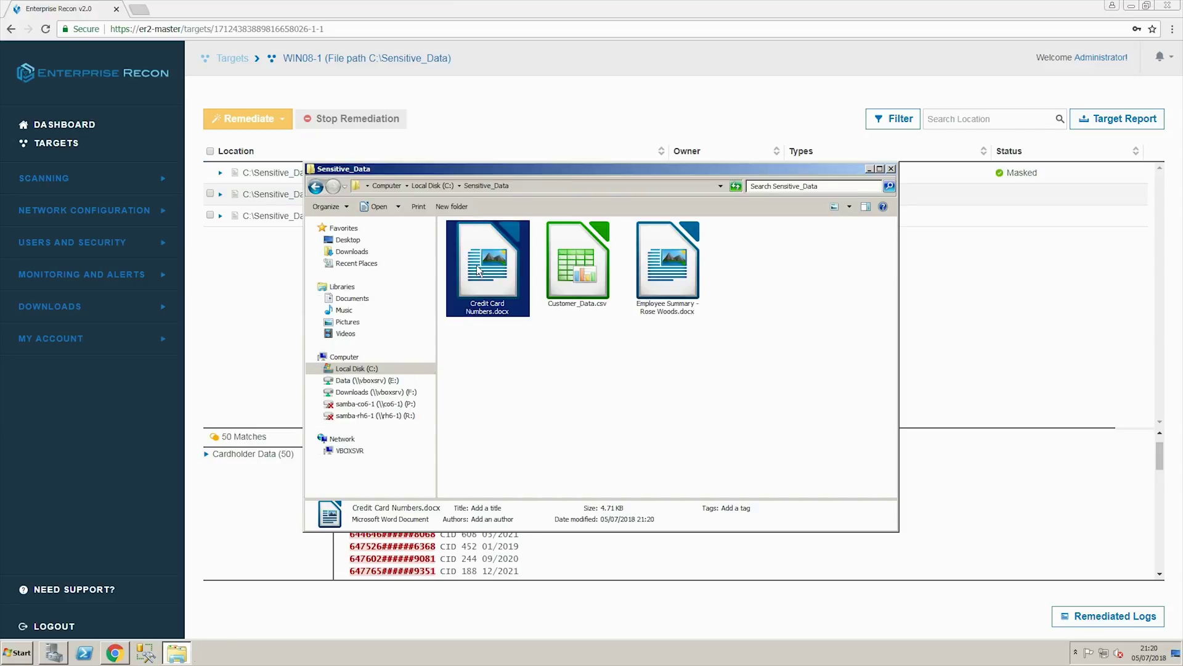
pyautogui.doubleClick(477, 266)
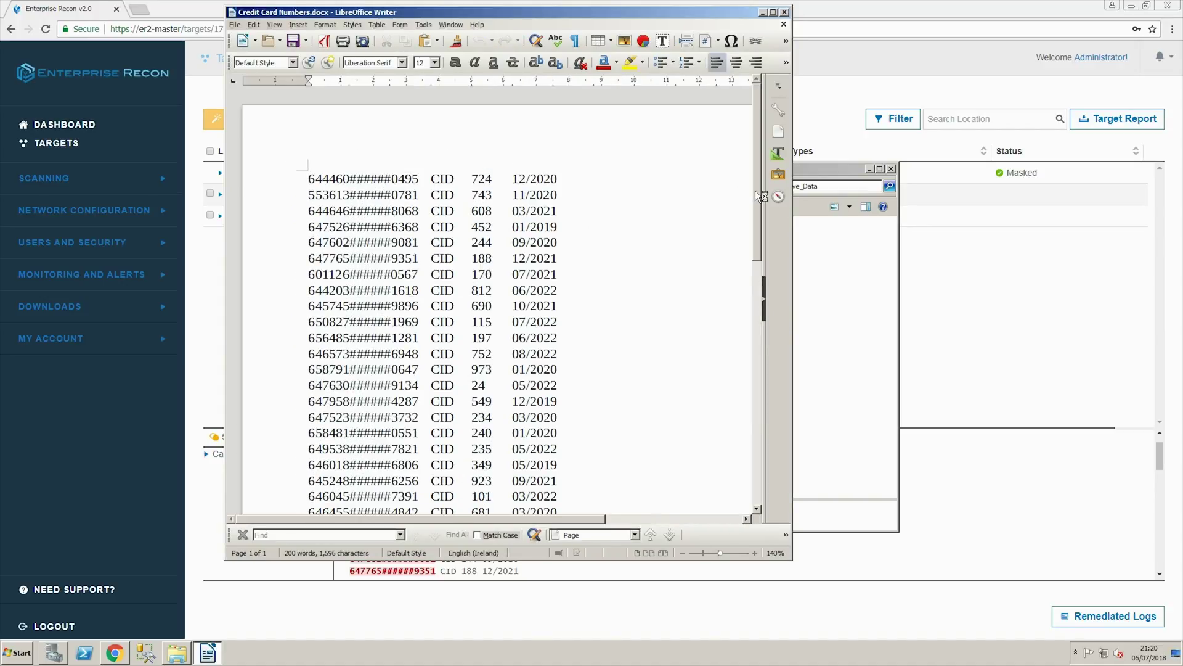
pyautogui.moveTo(756, 193); pyautogui.dragTo(749, 376)
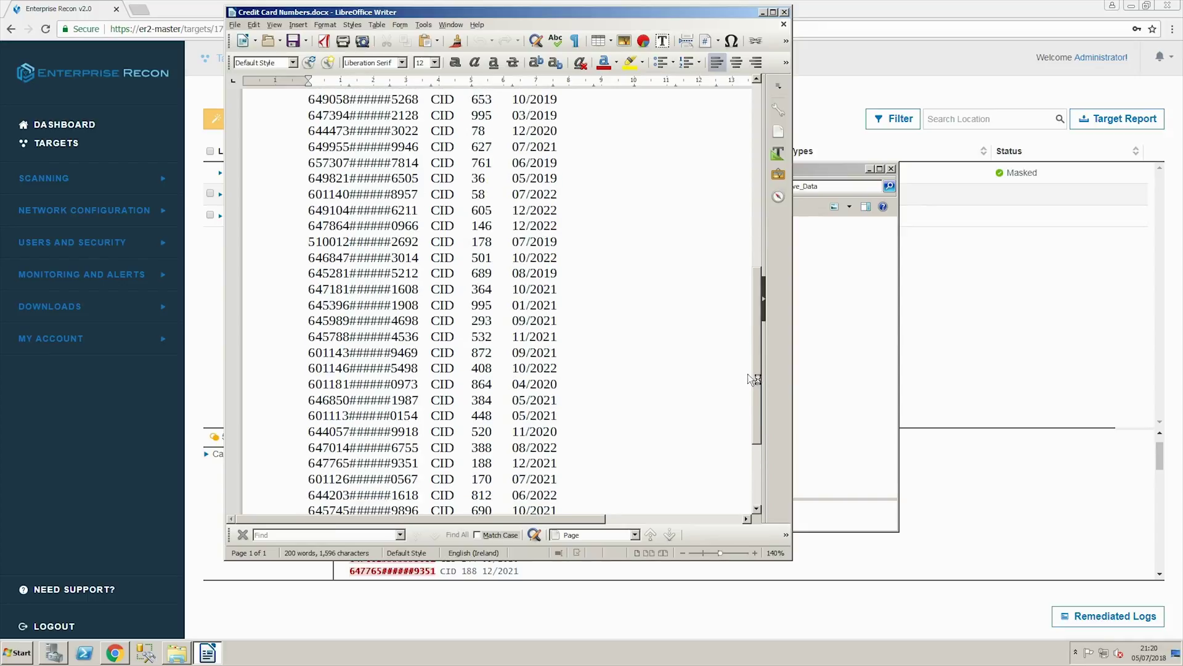
pyautogui.click(785, 12)
# - Open Customer_Data.csv in Calc with default import settings, scroll its customer records, then close Calc
pyautogui.doubleClick(573, 244)
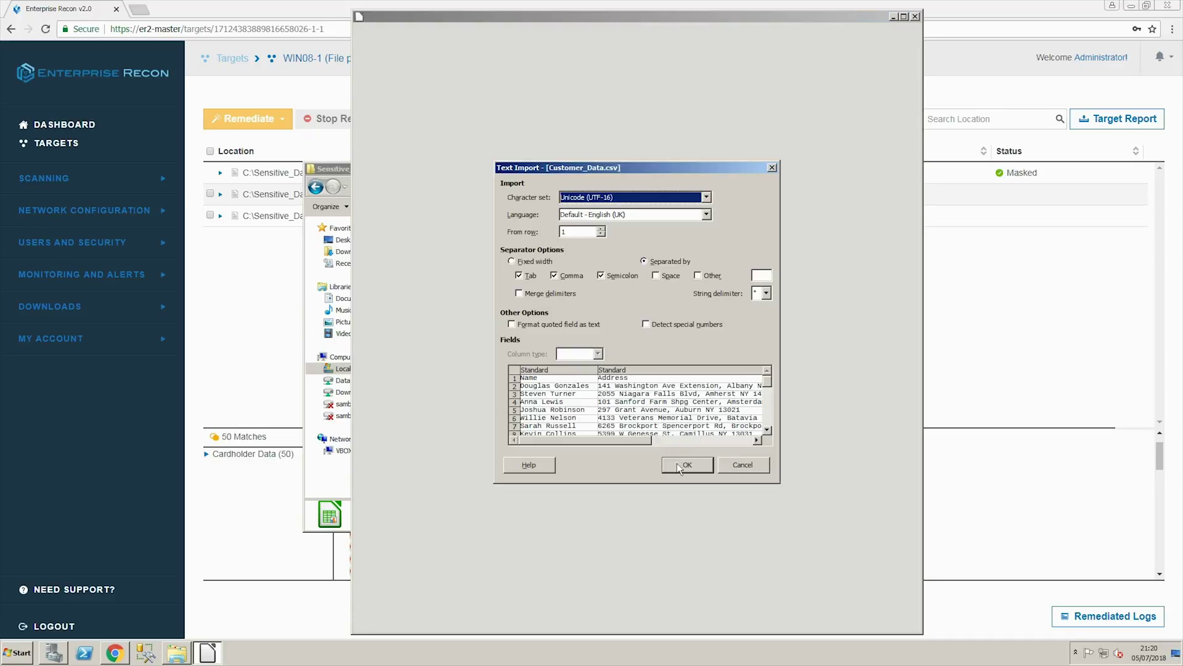
pyautogui.click(686, 465)
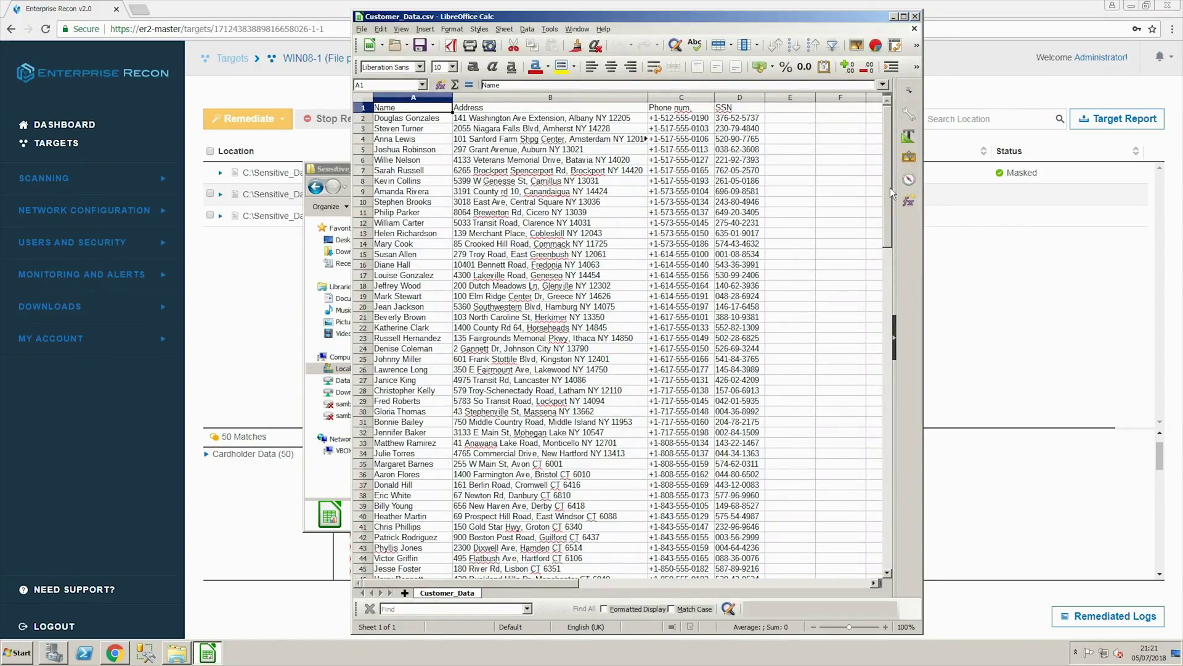
pyautogui.moveTo(890, 187); pyautogui.dragTo(888, 252)
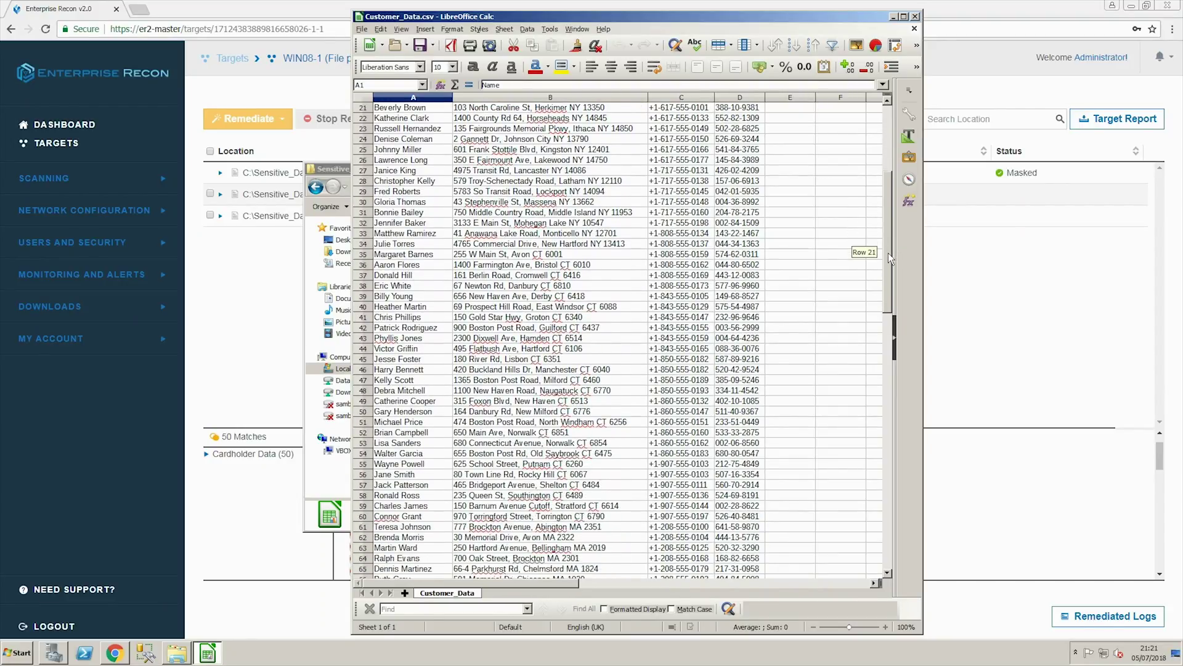
pyautogui.click(916, 18)
# - Expand Customer_Data.csv, remediate its (utf16) entry with Delete Permanently, signed off, and refresh the results
pyautogui.click(867, 168)
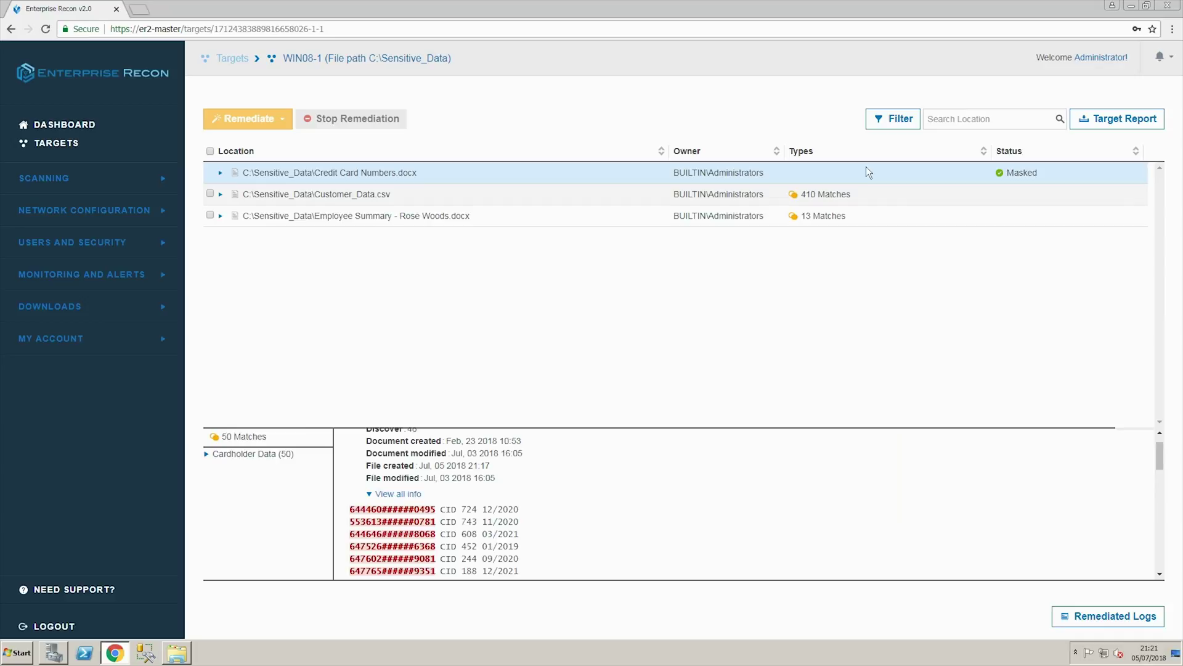
pyautogui.click(221, 194)
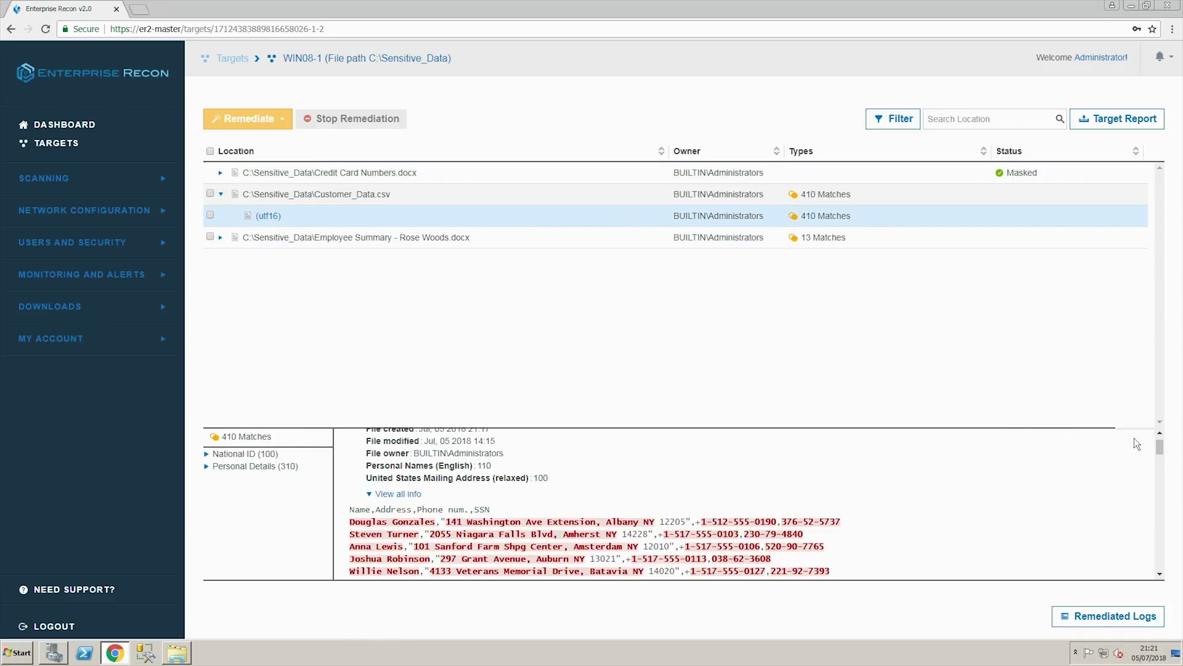
pyautogui.moveTo(1159, 445); pyautogui.dragTo(1157, 497)
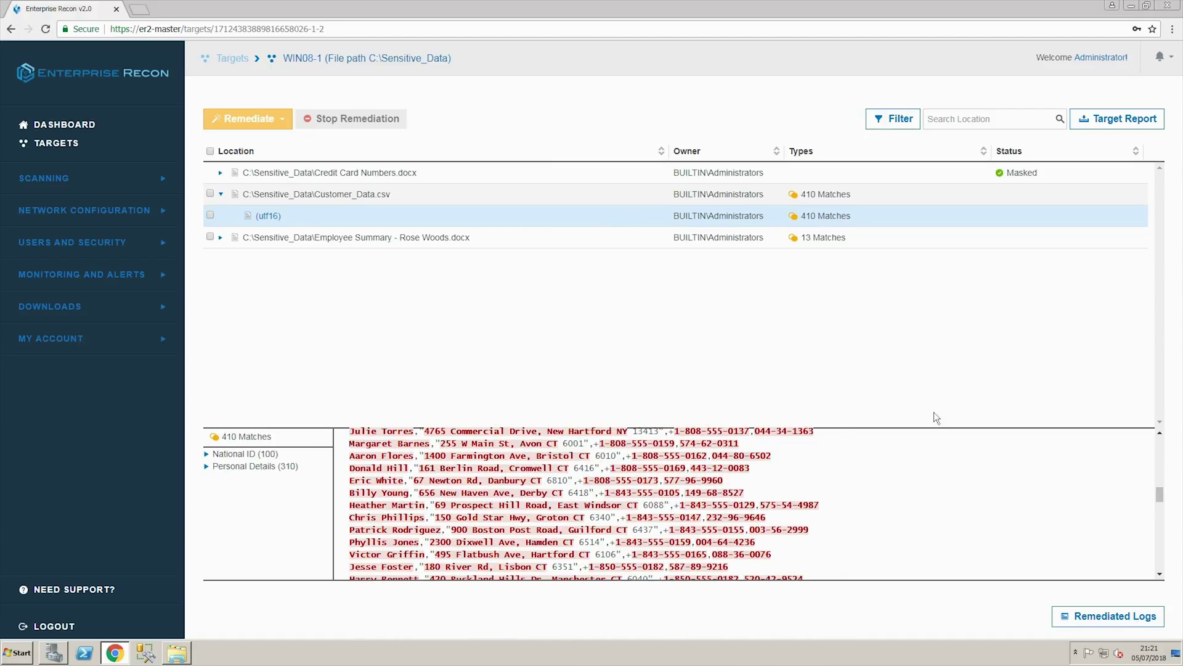
pyautogui.click(210, 216)
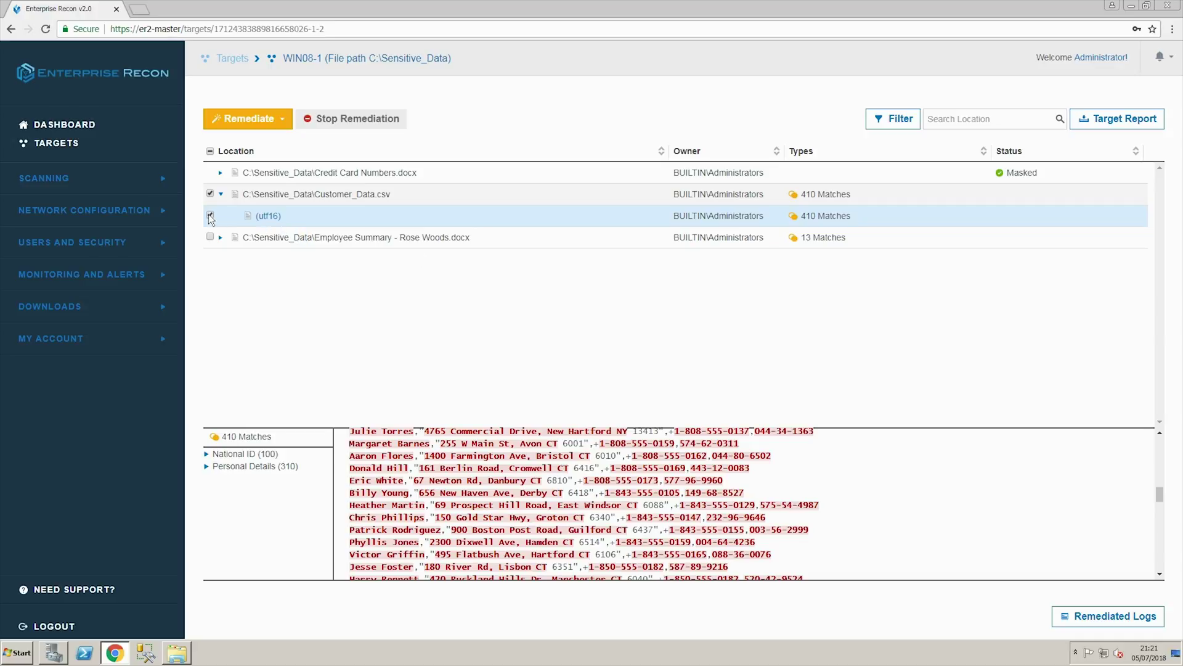
pyautogui.click(253, 115)
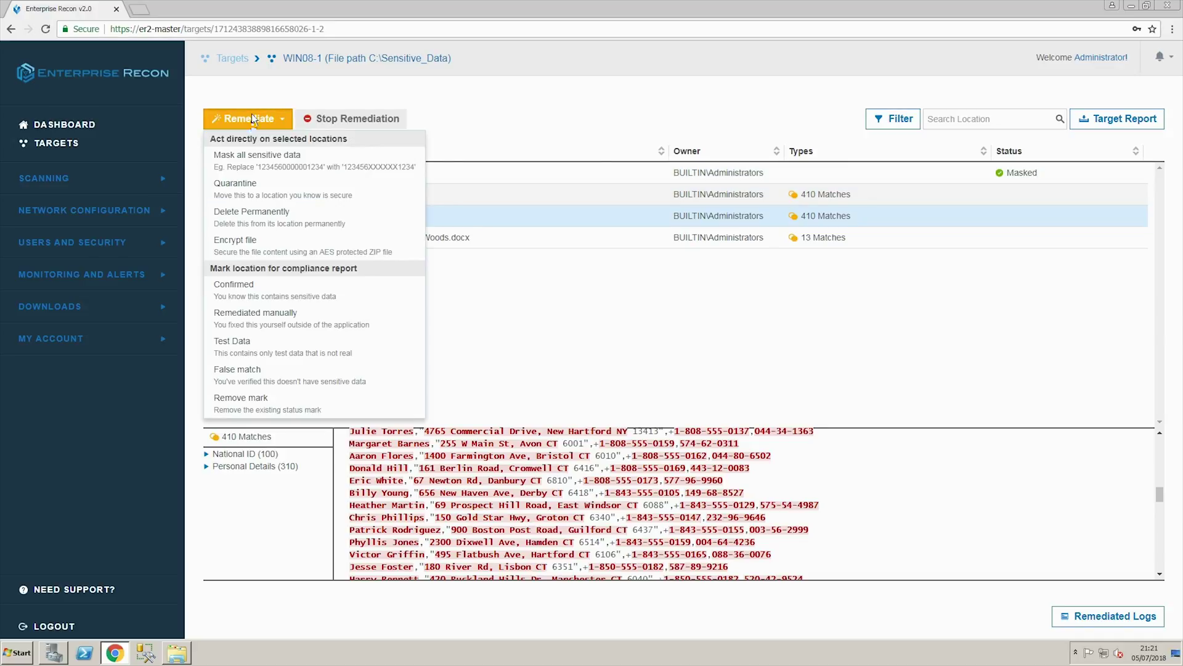
pyautogui.click(313, 214)
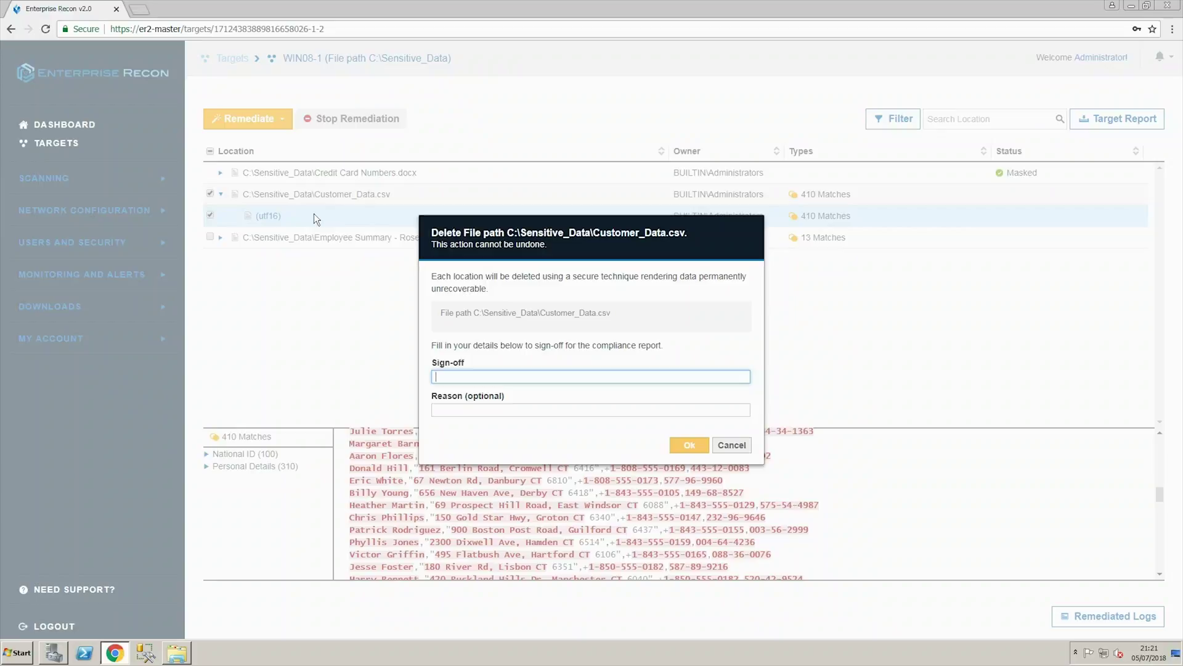
pyautogui.write('m')
pyautogui.click(684, 445)
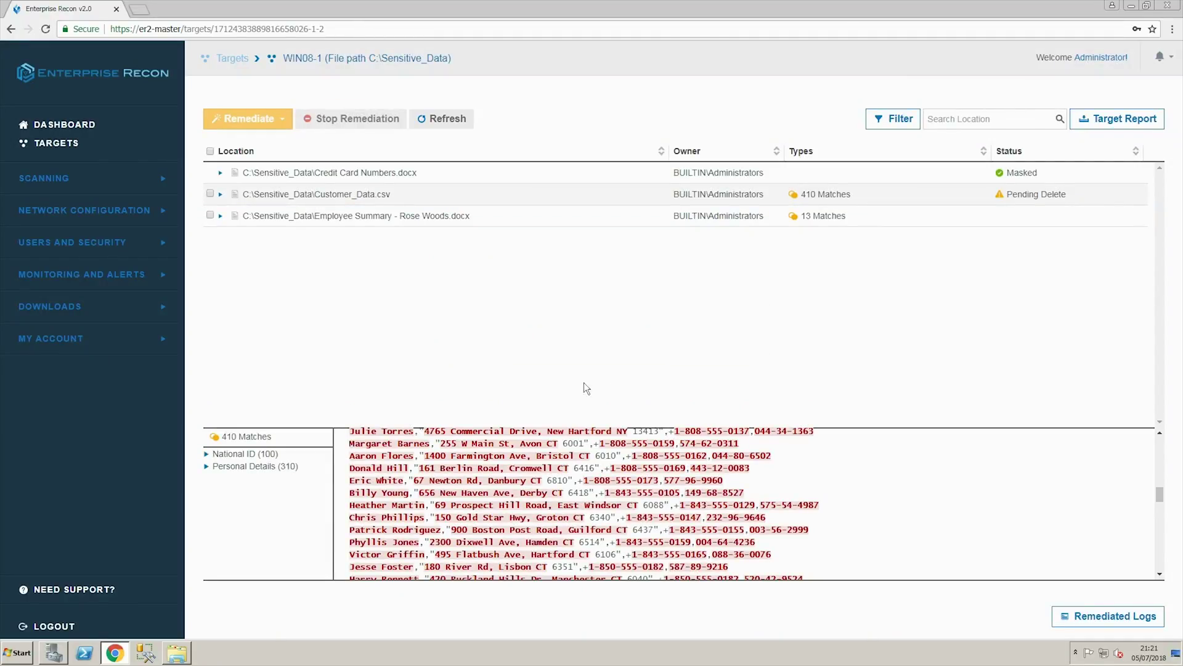
pyautogui.click(430, 119)
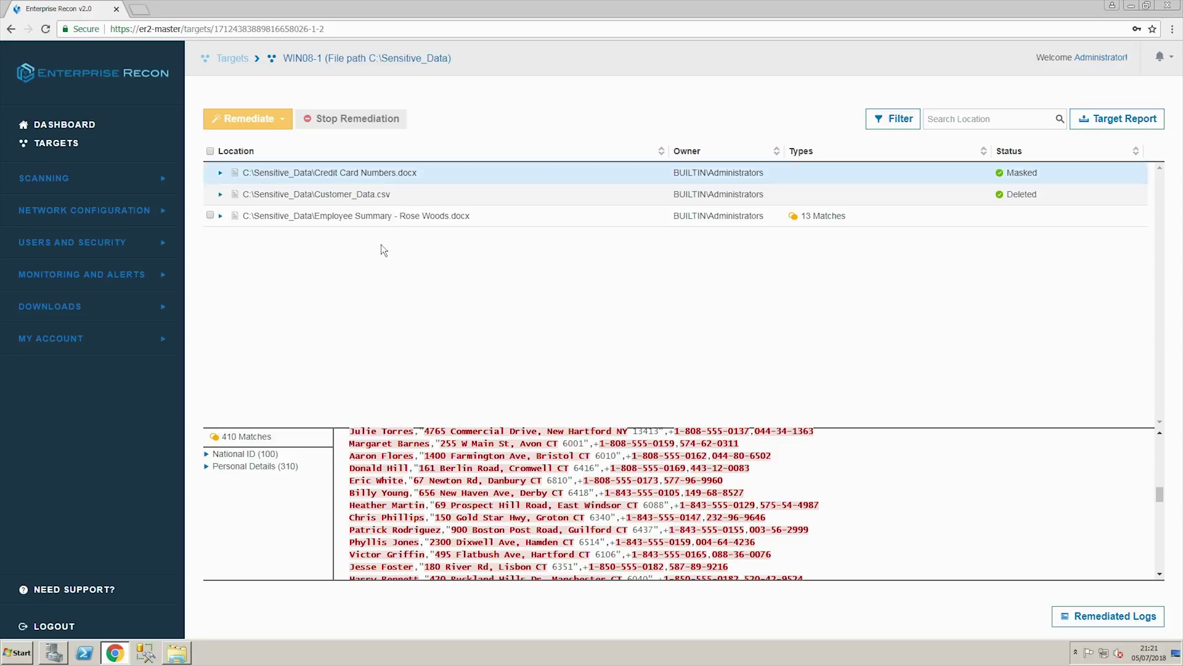
# - Read the Customer_Data.csv.txt deletion notice in Notepad from the Sensitive_Data folder, then close it
pyautogui.click(187, 652)
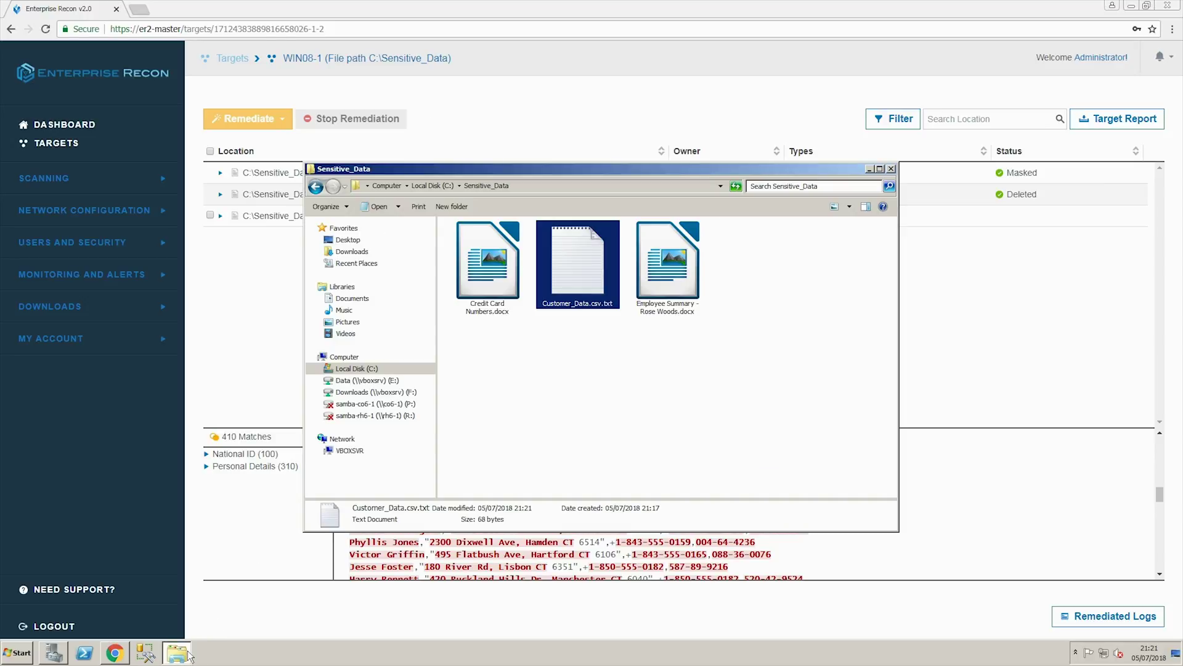
pyautogui.doubleClick(577, 263)
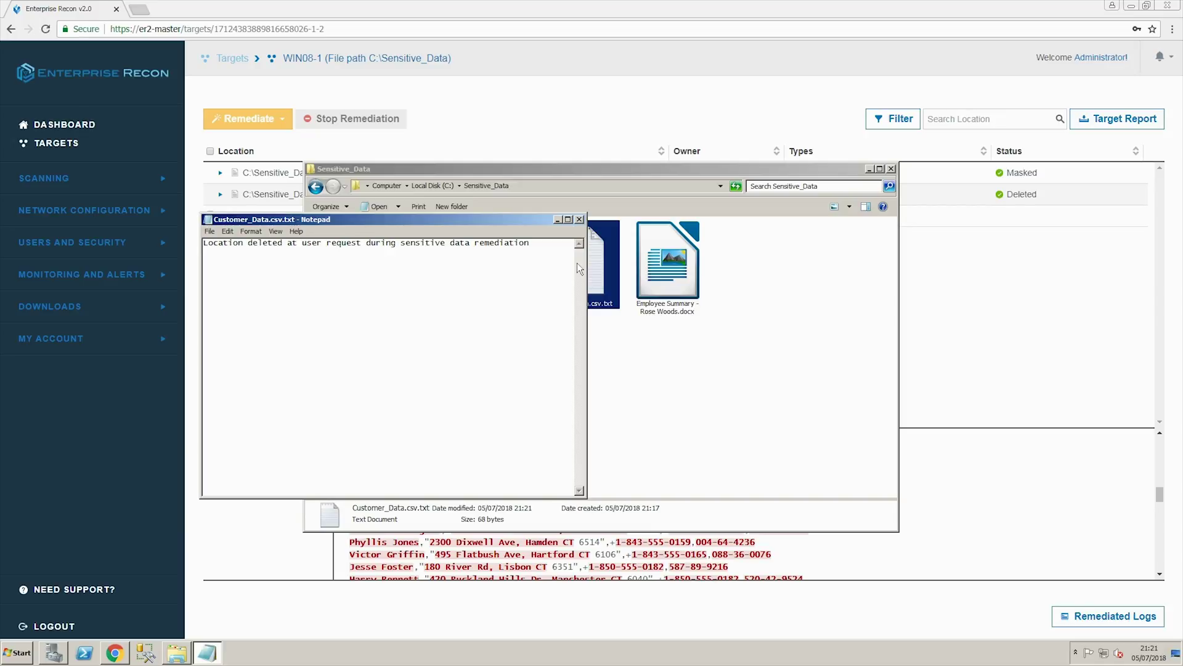
pyautogui.hotkey('alt', 'F4')
pyautogui.doubleClick(668, 260)
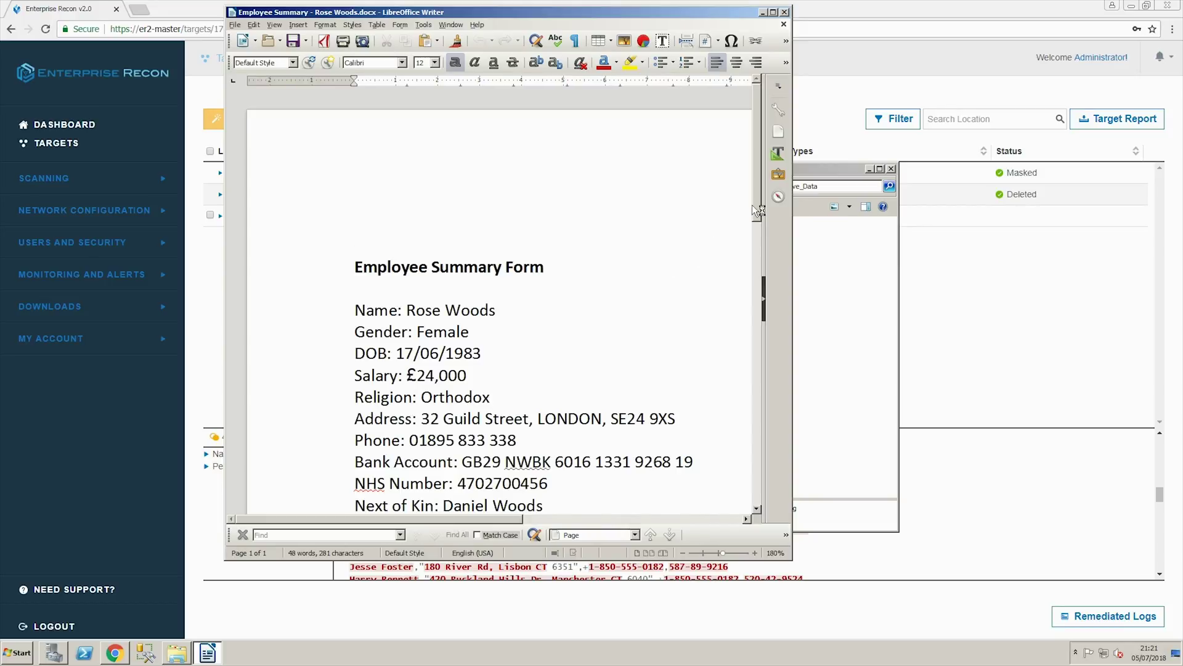
pyautogui.moveTo(752, 205); pyautogui.dragTo(753, 223)
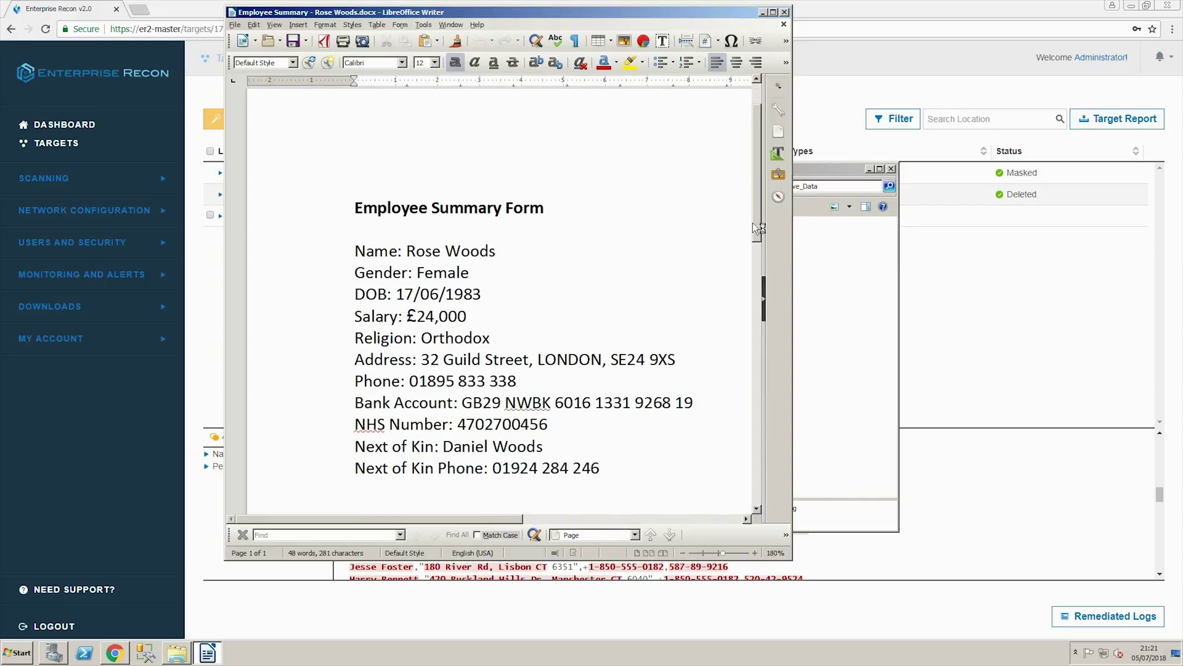
pyautogui.click(785, 12)
pyautogui.click(891, 168)
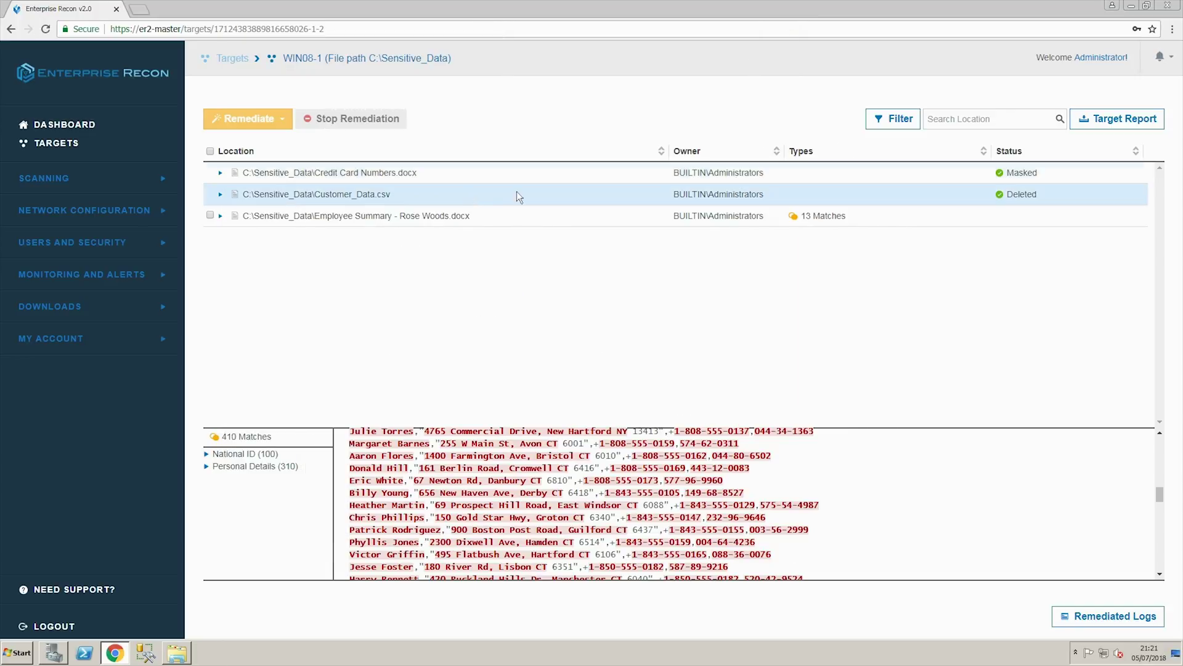
pyautogui.click(221, 215)
pyautogui.click(265, 237)
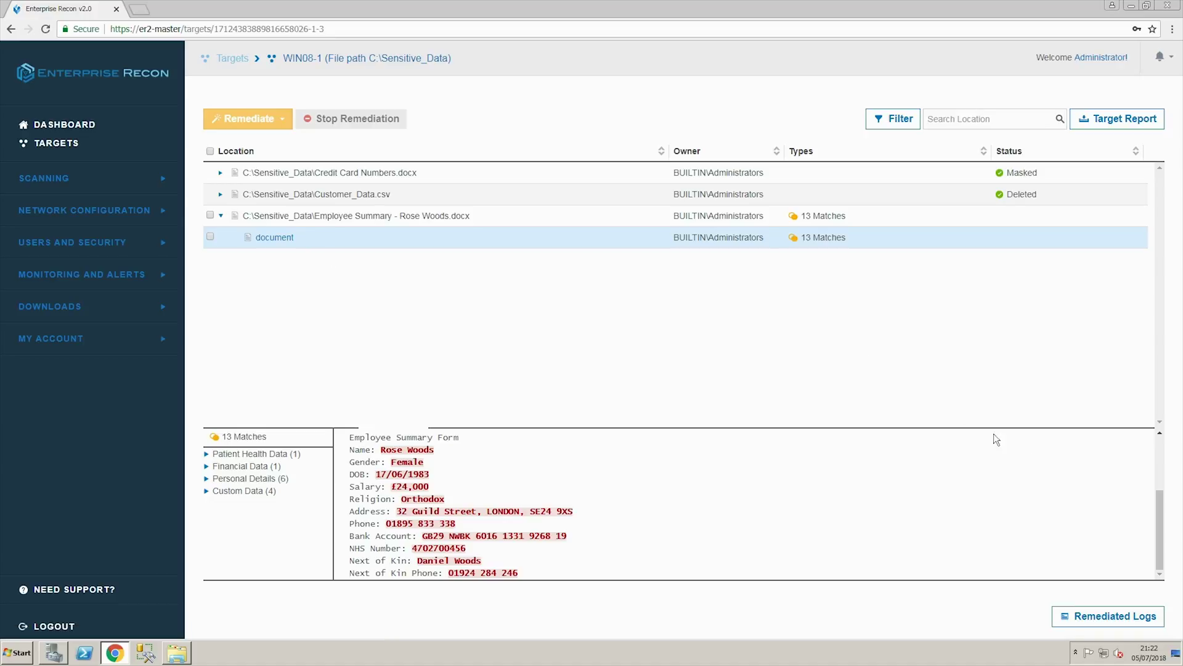
pyautogui.moveTo(1156, 492)
pyautogui.mouseDown()
pyautogui.moveTo(1161, 481)
pyautogui.moveTo(1156, 501)
pyautogui.mouseUp()
# - Remediate the Employee Summary document with Encrypt file, using a confirmed password and sign-off, then refresh
pyautogui.click(210, 237)
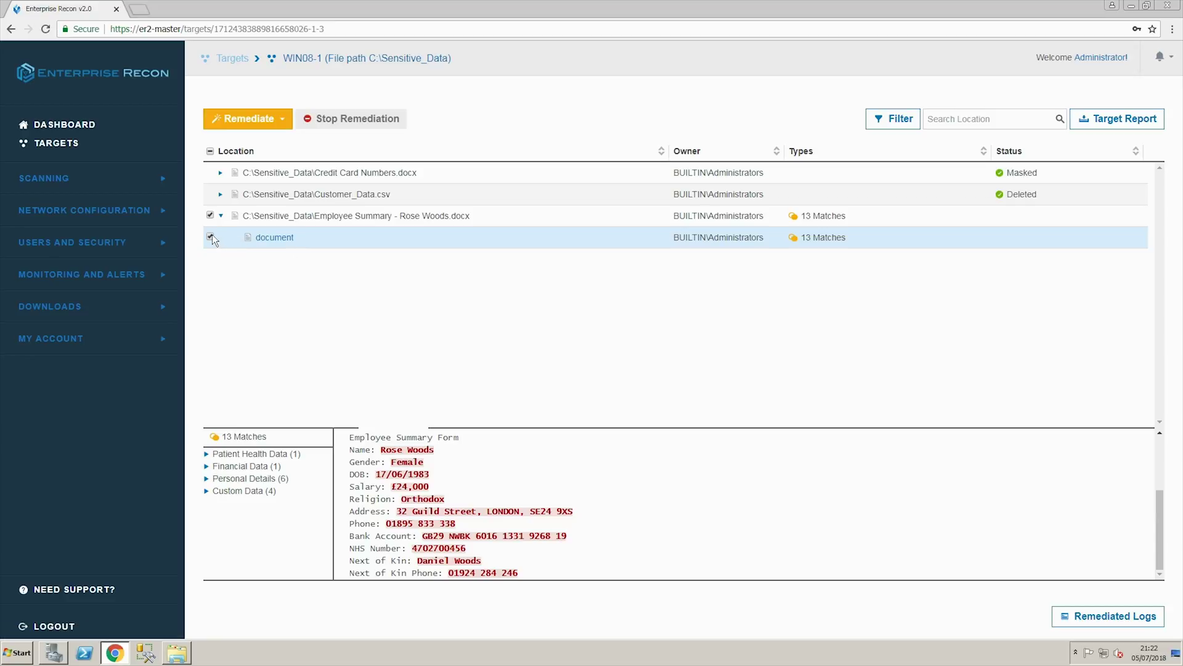
pyautogui.click(252, 117)
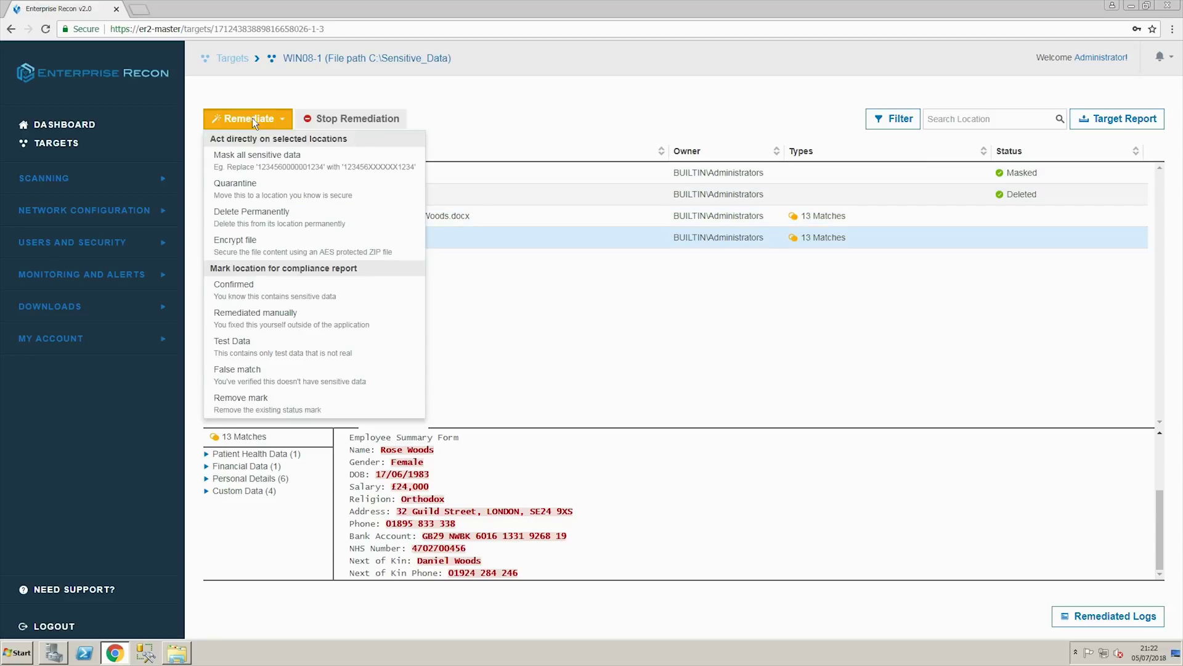
pyautogui.click(297, 247)
pyautogui.write('•••••')
pyautogui.press('Tab')
pyautogui.write('•••••')
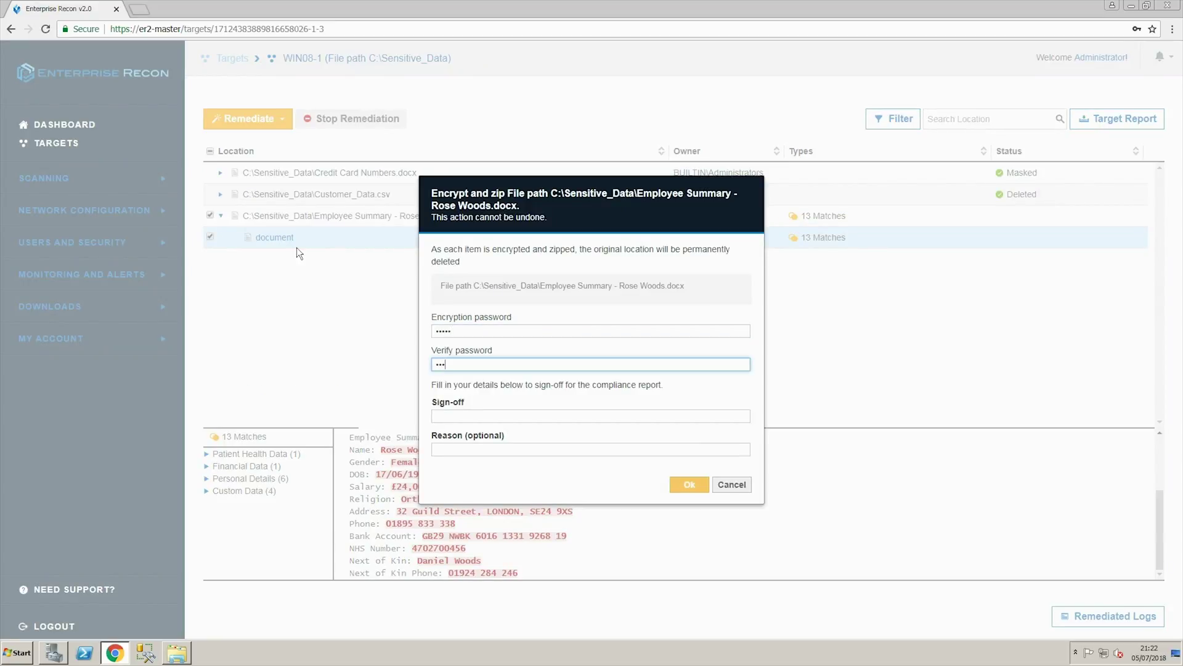
pyautogui.press('Tab')
pyautogui.write('m')
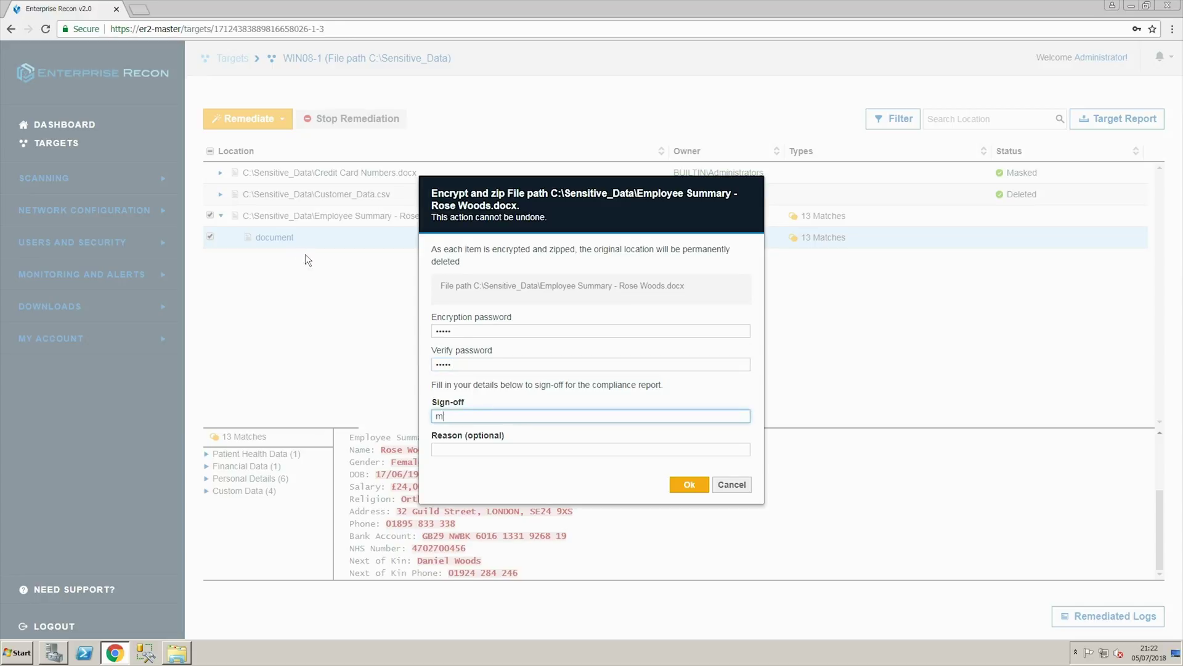
pyautogui.click(694, 480)
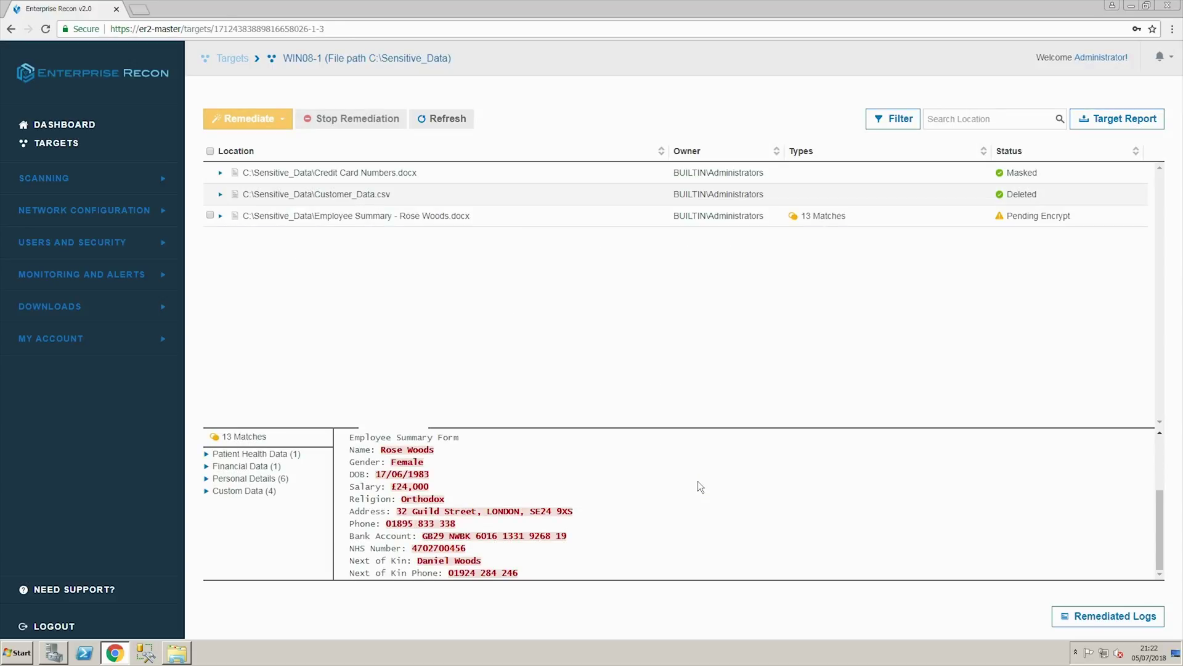
pyautogui.click(447, 122)
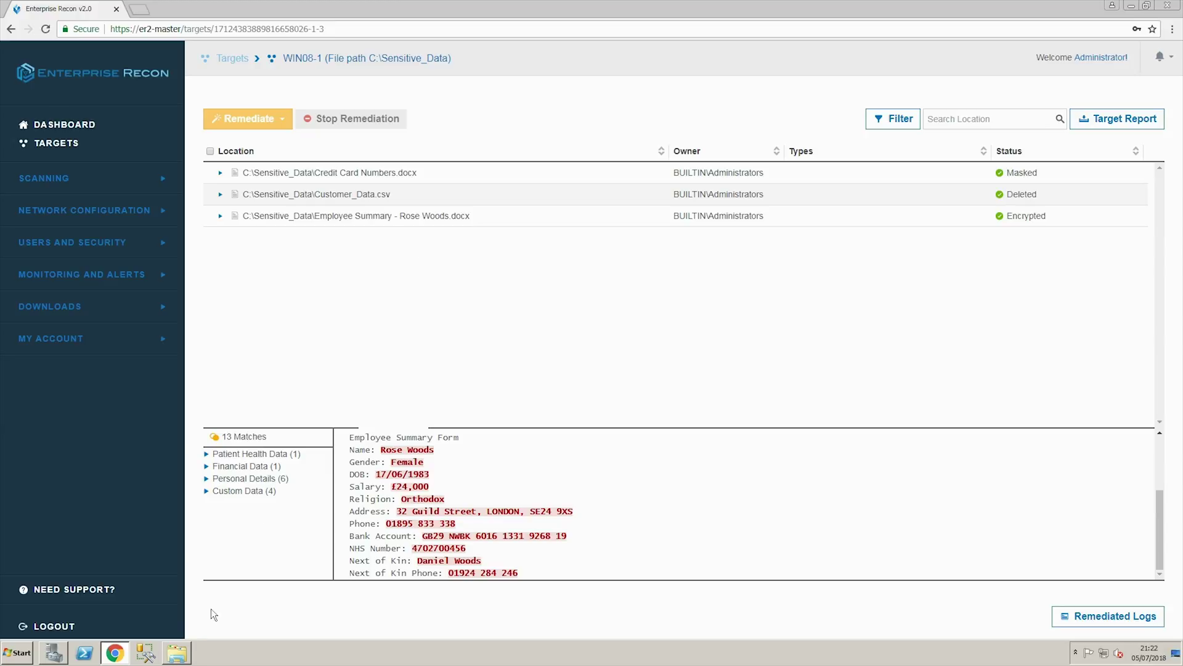
# - Try 7-Zip Extract on the Employee Summary .docx.zip to confirm it demands a password
pyautogui.click(177, 653)
pyautogui.rightClick(654, 258)
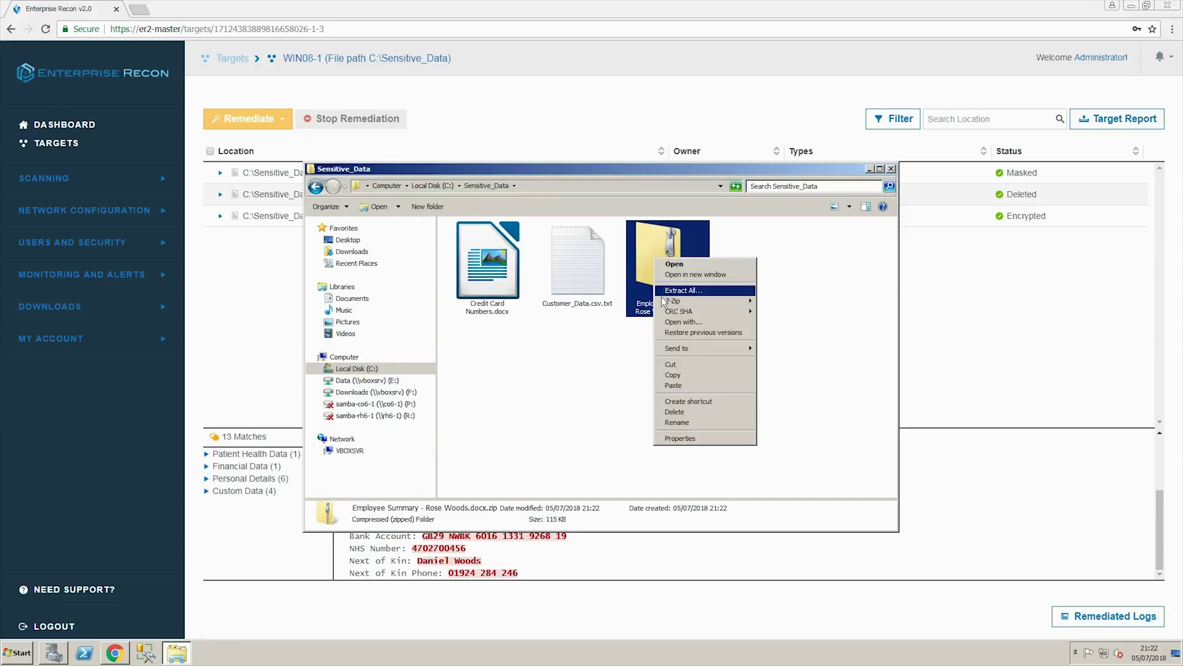
pyautogui.moveTo(662, 301)
pyautogui.click(840, 332)
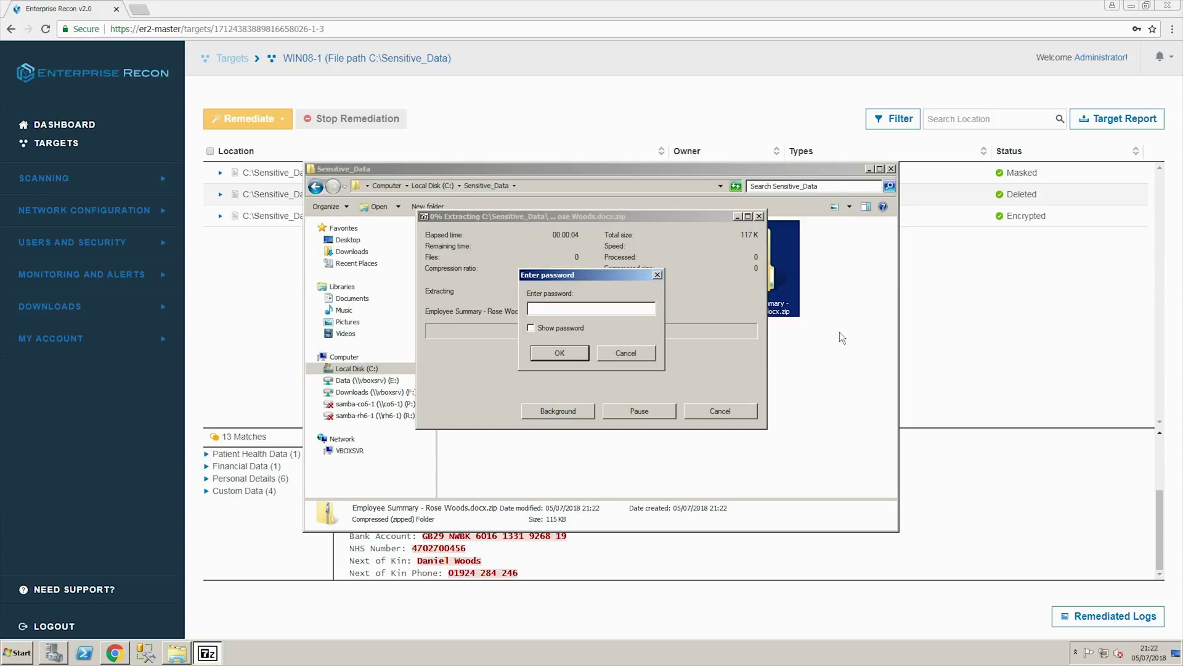
pyautogui.click(246, 303)
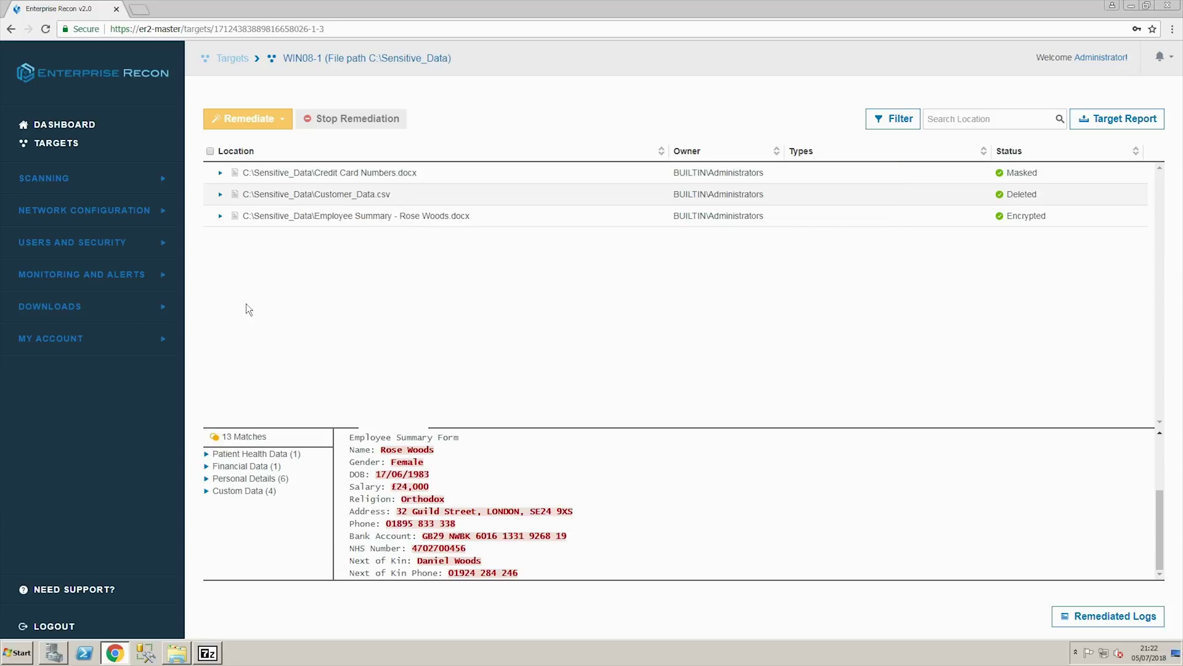
# - Select the C:\Sensitive_Data location on Targets and begin a new search
pyautogui.click(56, 143)
pyautogui.click(211, 229)
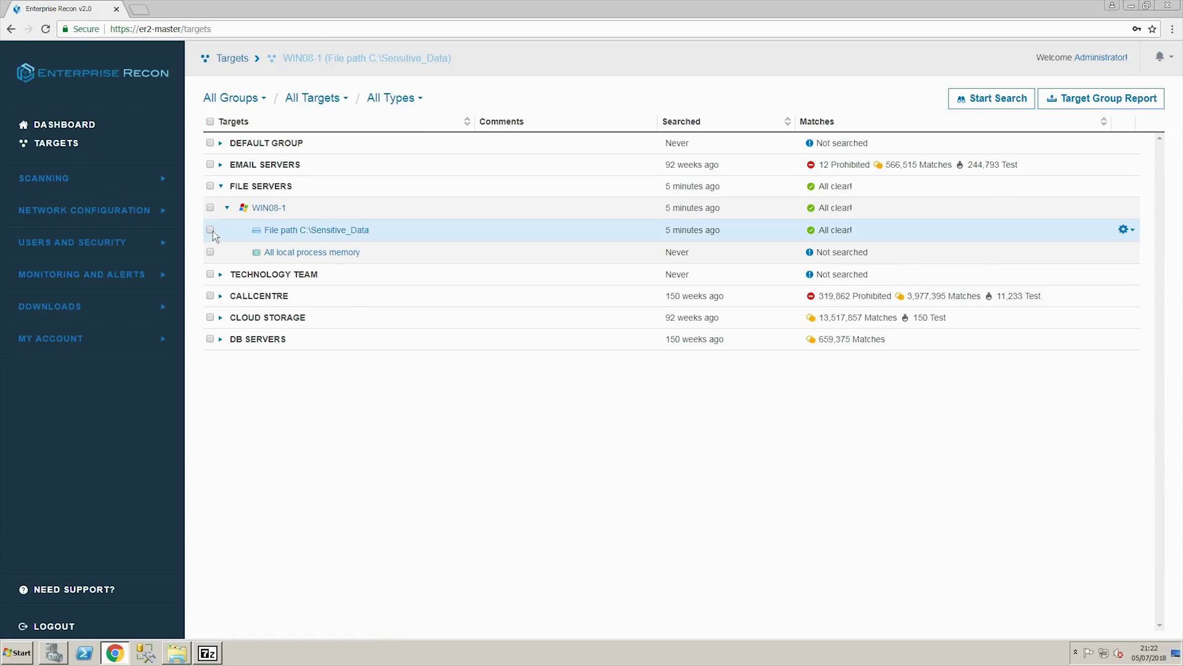
pyautogui.click(989, 97)
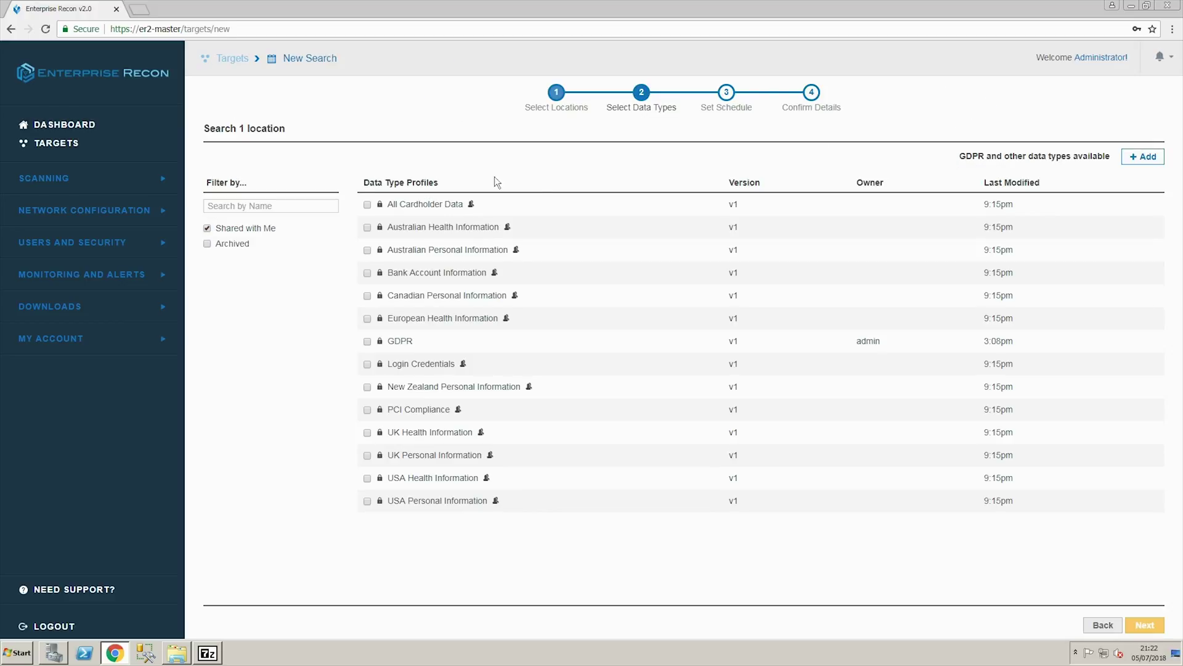
# - Include the cardholder, bank account, GDPR, PCI, and European/UK/USA health and personal information profiles
pyautogui.click(367, 205)
pyautogui.click(367, 273)
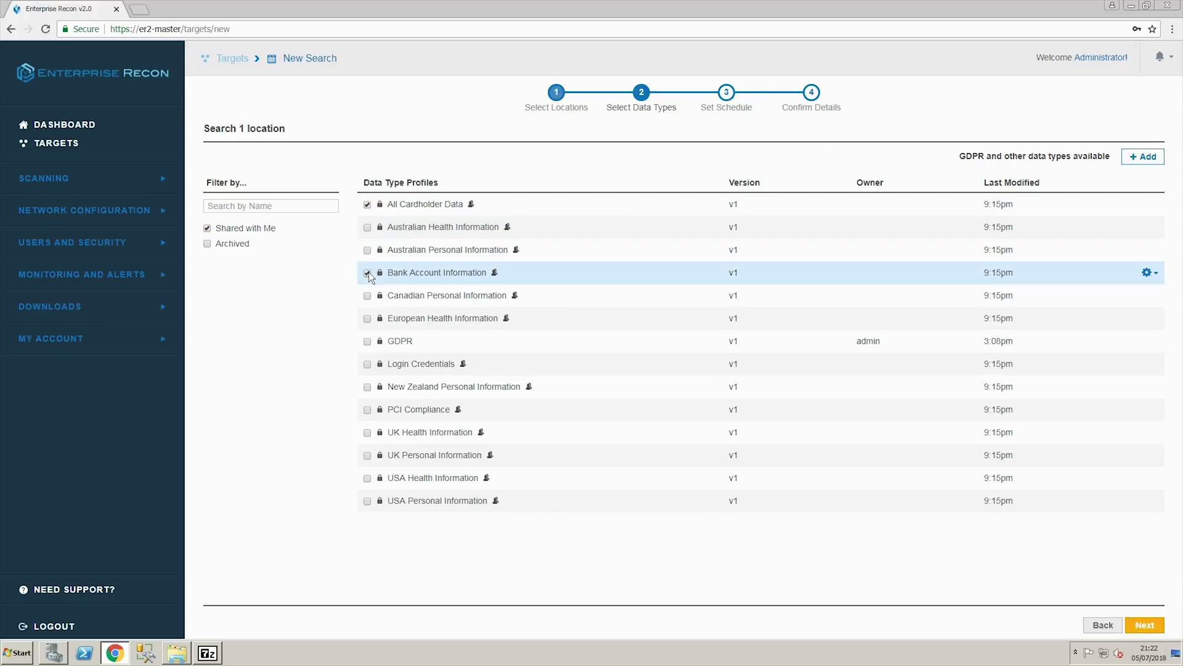
pyautogui.click(367, 318)
pyautogui.click(367, 340)
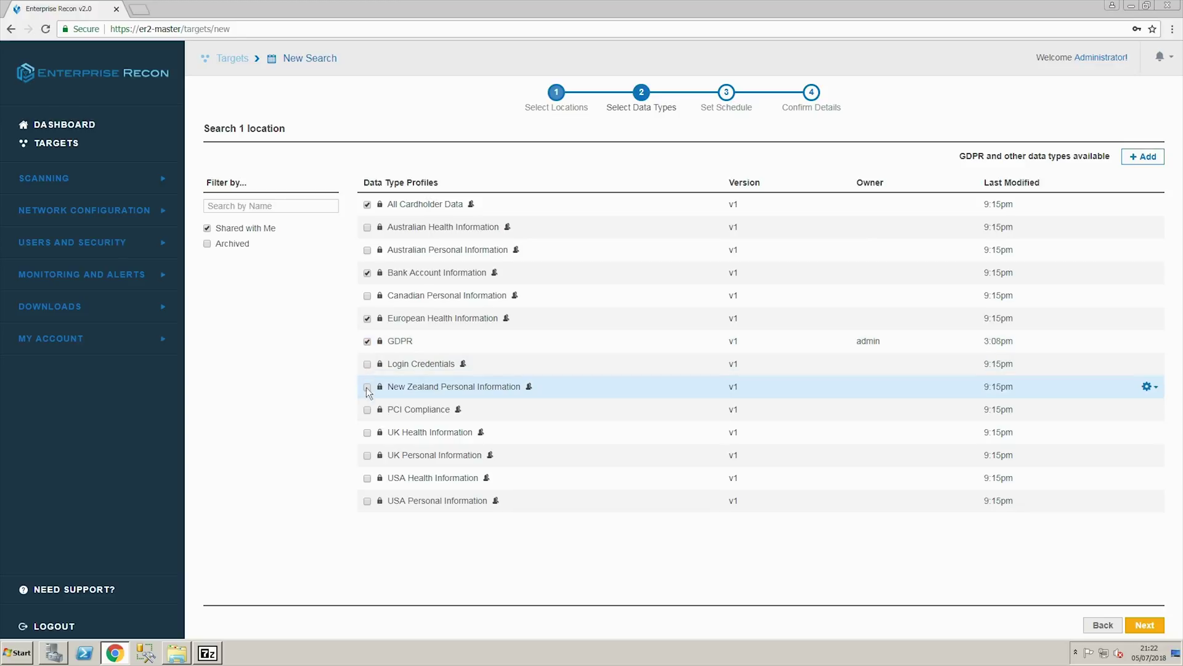
pyautogui.click(368, 410)
pyautogui.click(367, 432)
pyautogui.click(367, 454)
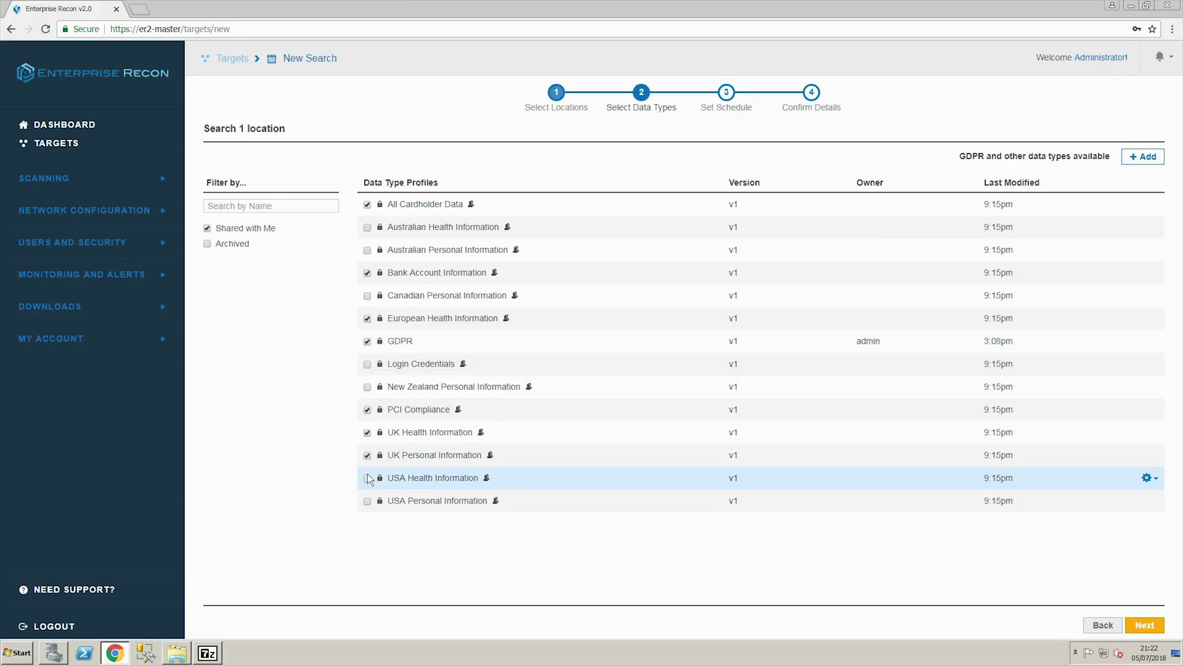
pyautogui.click(367, 478)
pyautogui.click(367, 501)
# - Keep the Scan Now schedule and launch the rescan from the confirmation step
pyautogui.click(1138, 624)
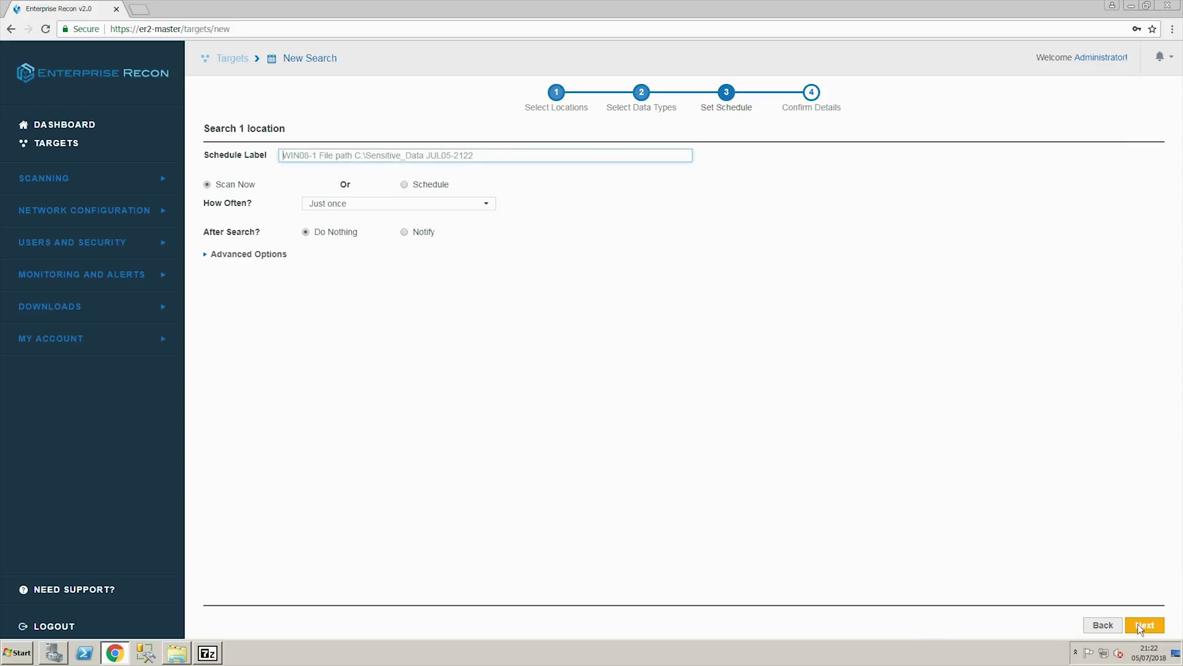
pyautogui.click(1138, 624)
pyautogui.click(1138, 624)
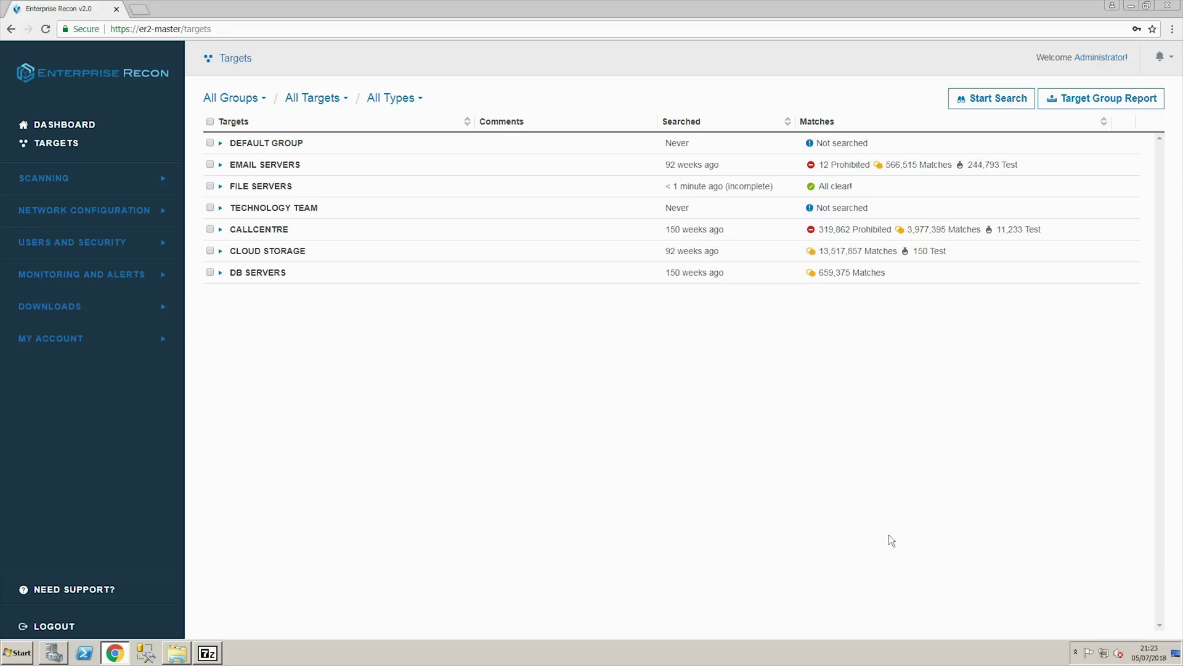
# - Under FILE SERVERS > WIN08-1, view the C:\Sensitive_Data results showing No matches, all clear
pyautogui.click(220, 186)
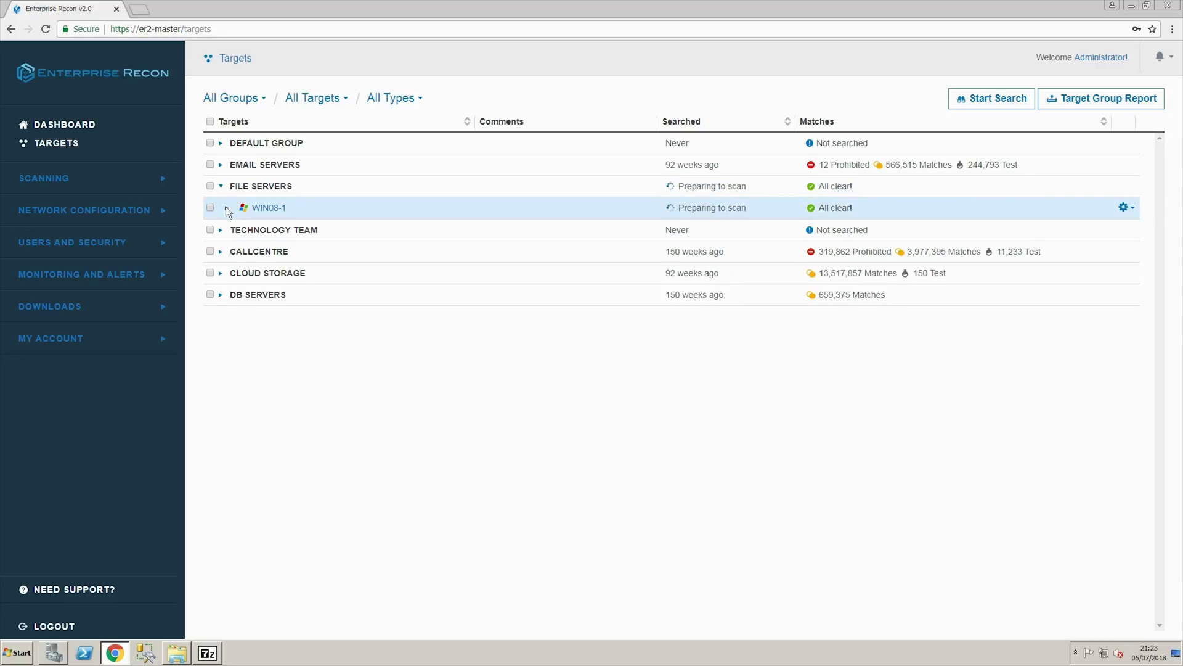
pyautogui.click(227, 207)
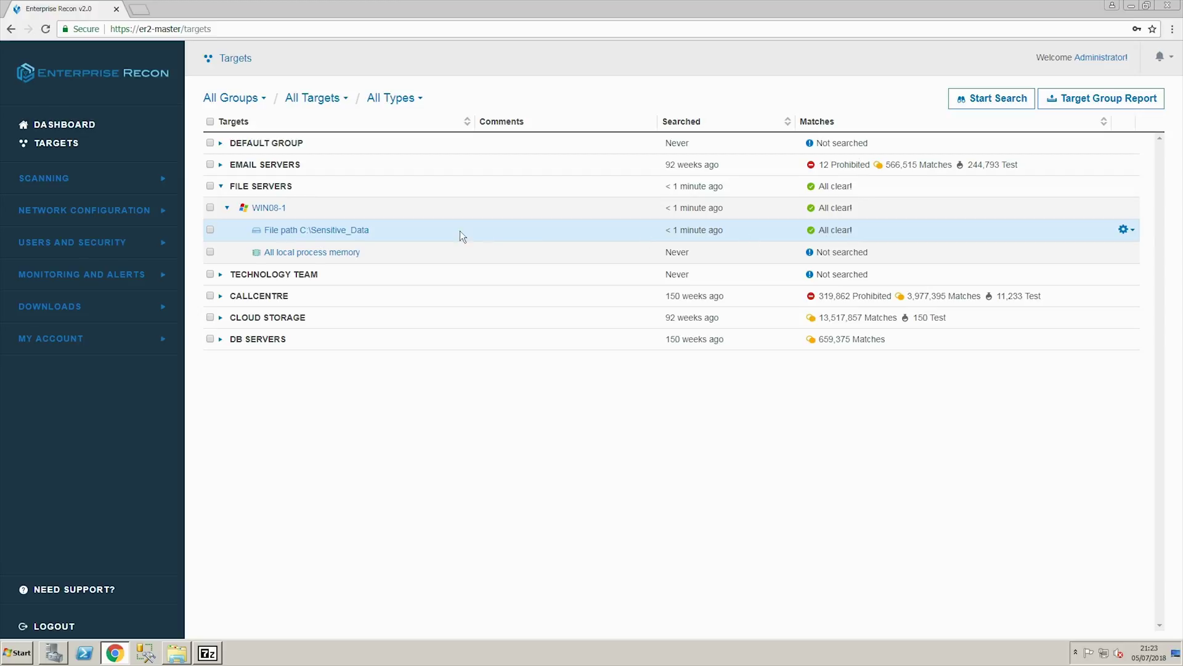
pyautogui.click(350, 230)
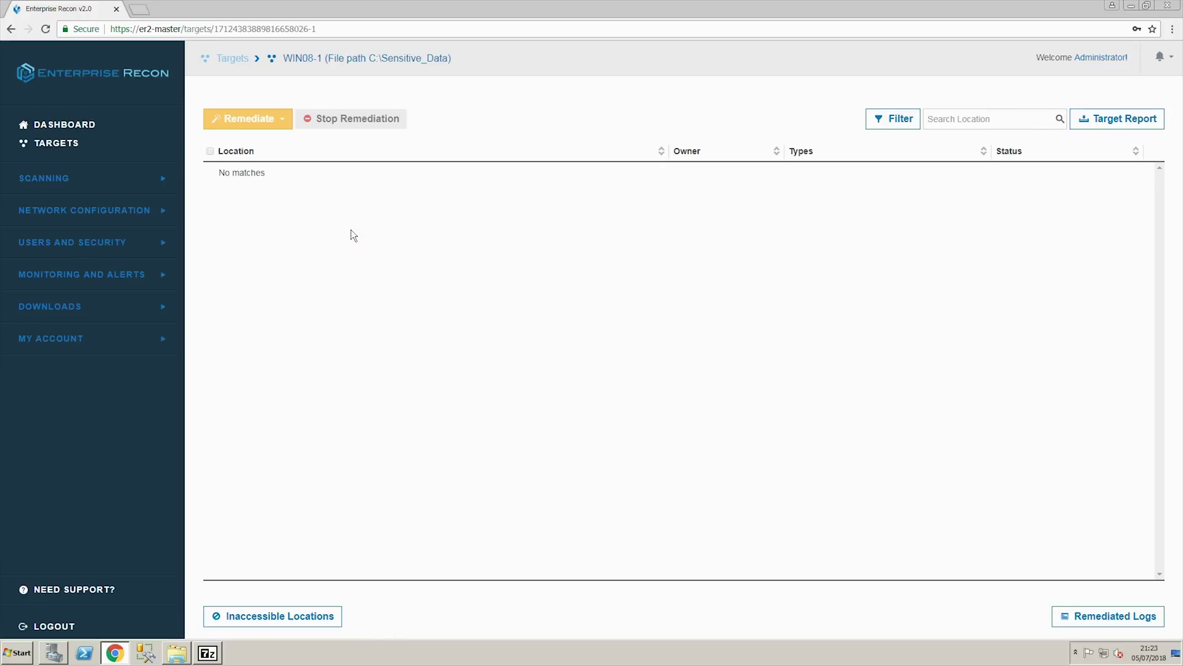